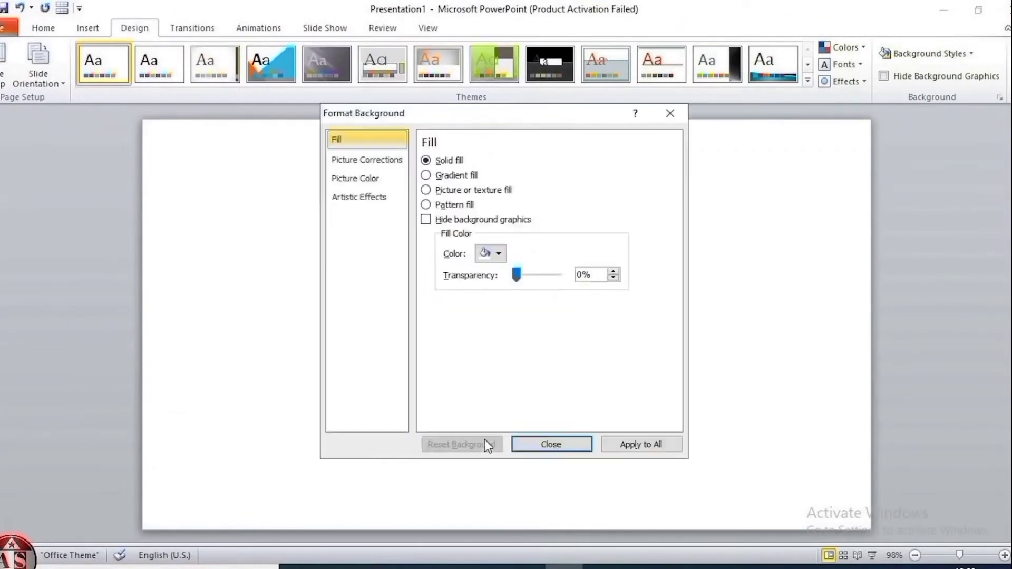
# Step: Fill the slide background with solid Black and close Format Background
pyautogui.click(498, 253)
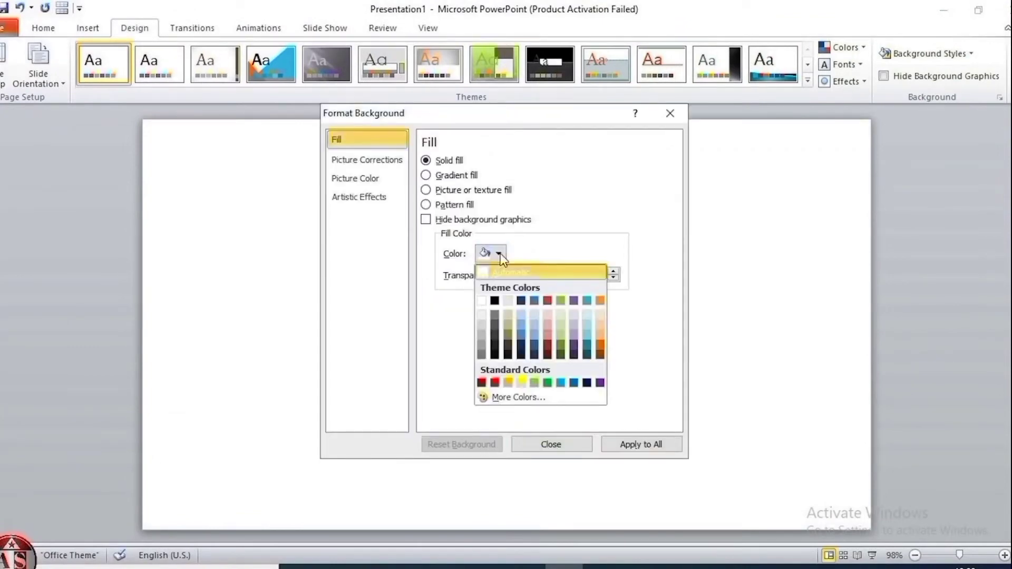
pyautogui.click(494, 301)
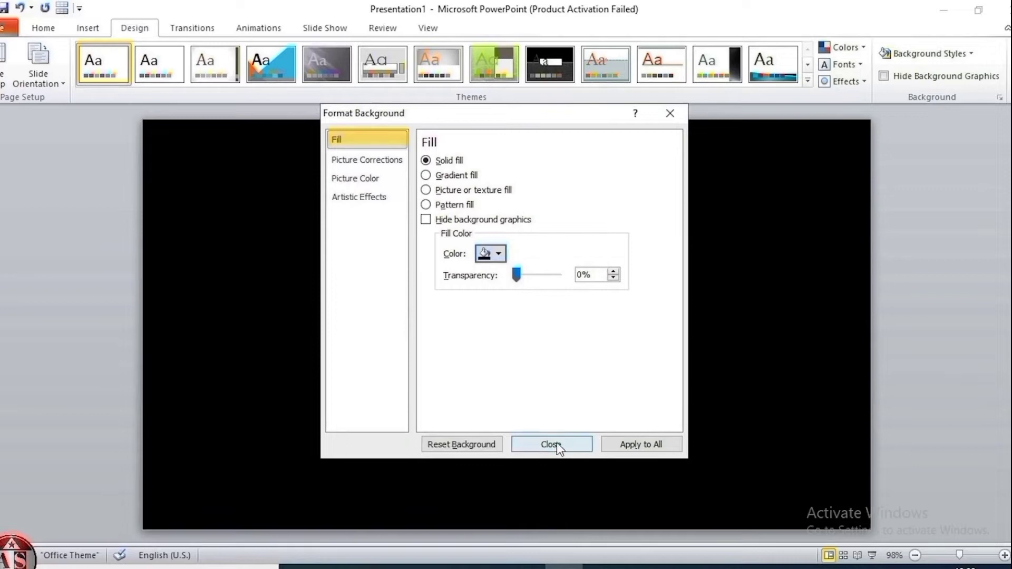
pyautogui.click(551, 445)
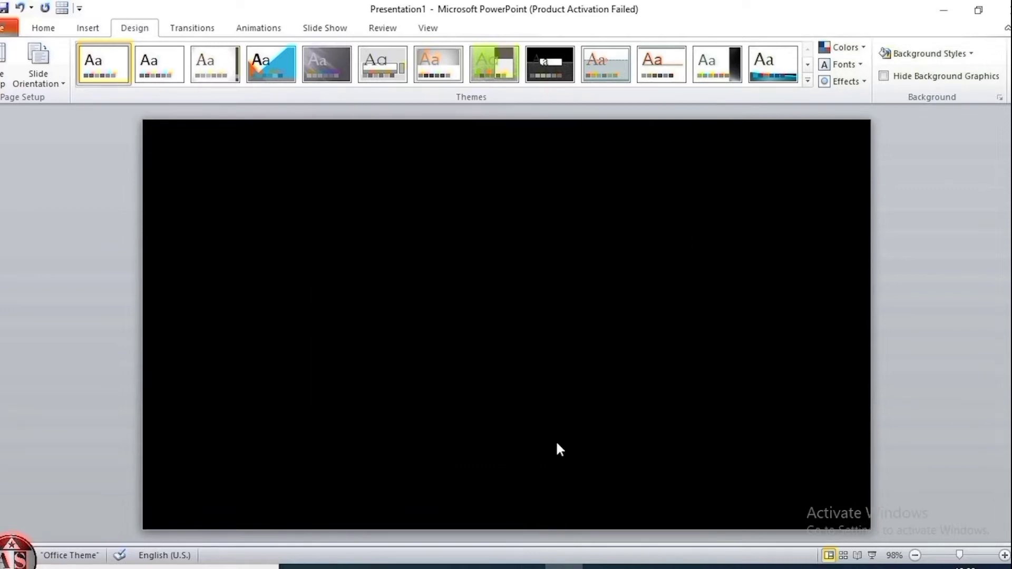
# Step: Draw an oval circle on the left side of the slide
pyautogui.click(88, 30)
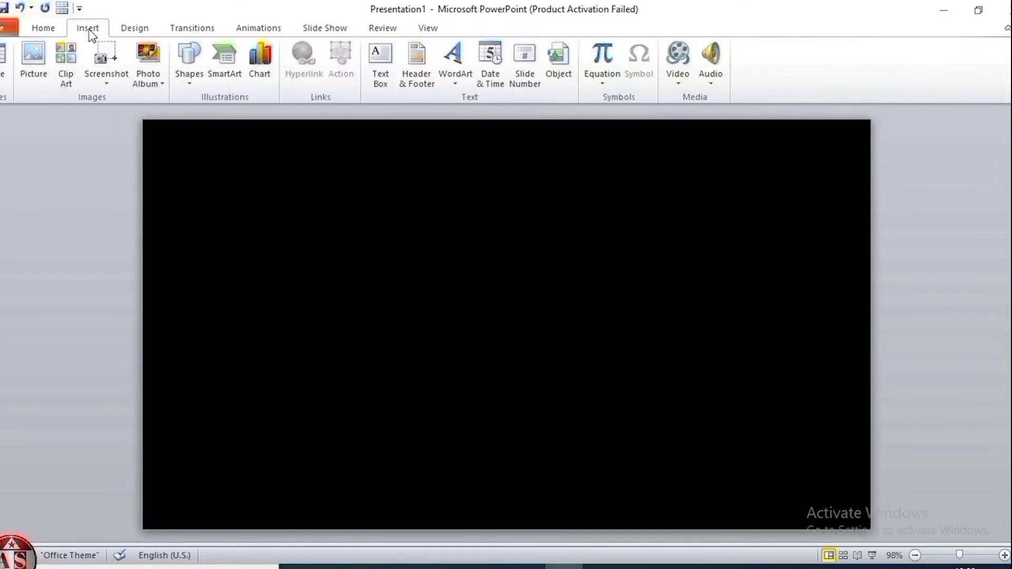
pyautogui.click(190, 75)
pyautogui.click(244, 116)
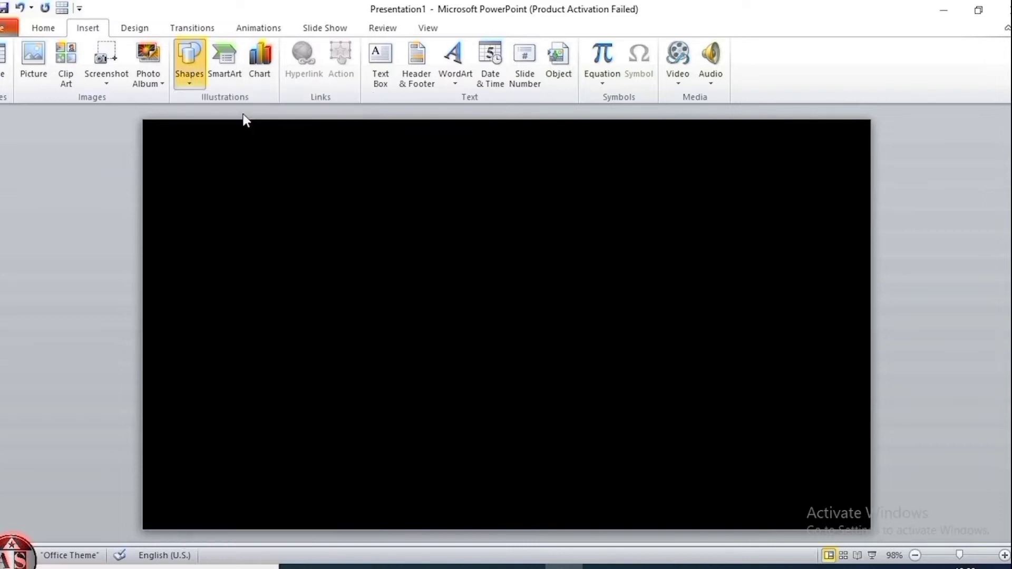
pyautogui.moveTo(199, 243)
pyautogui.mouseDown()
pyautogui.moveTo(276, 319)
pyautogui.moveTo(285, 353)
pyautogui.moveTo(301, 354)
pyautogui.mouseUp()
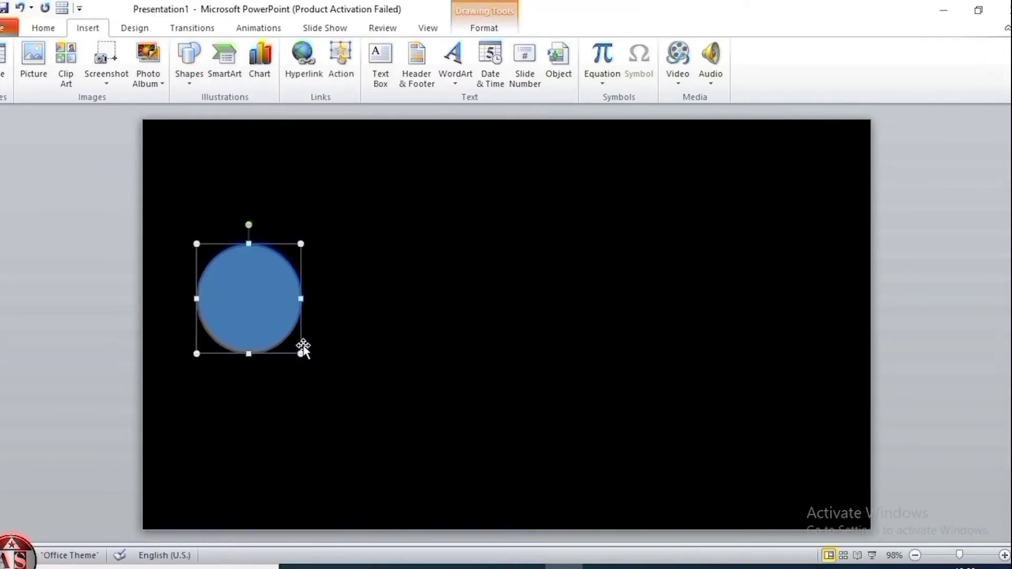
# Step: Remove the circle's outline and size it to 4.5 cm by 4.5 cm
pyautogui.click(488, 30)
pyautogui.click(560, 63)
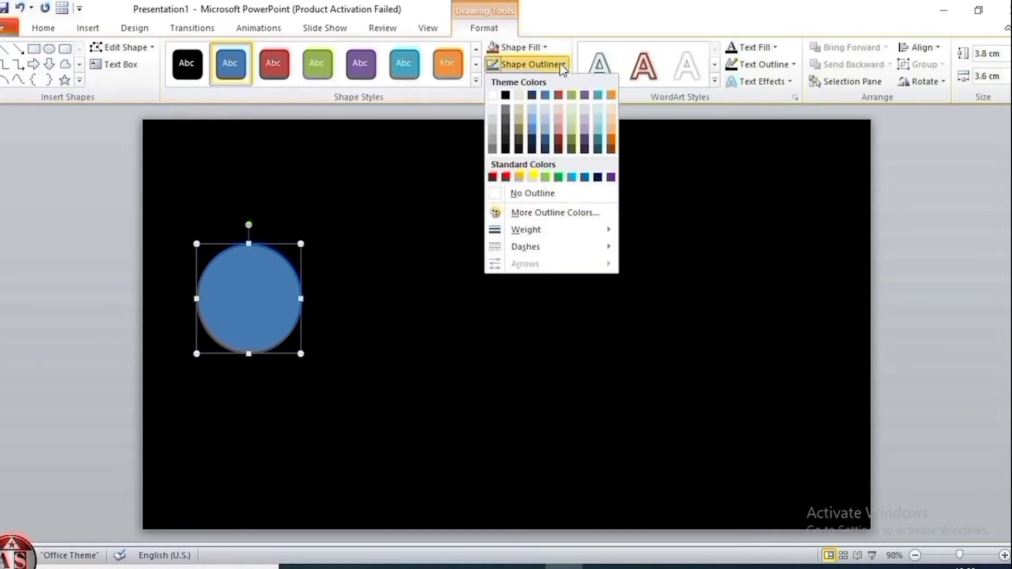
pyautogui.click(528, 195)
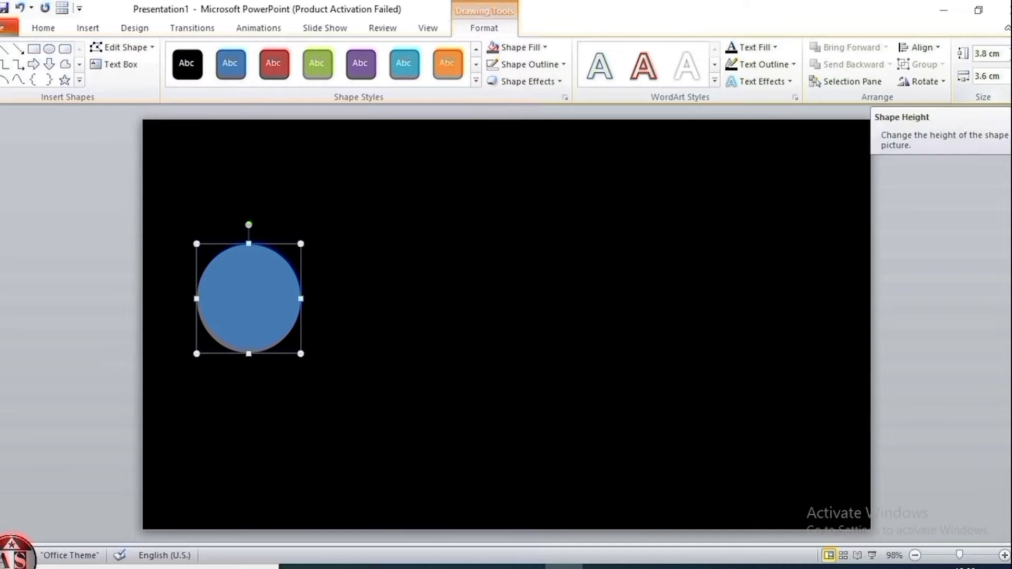
pyautogui.click(991, 53)
pyautogui.write('4.5')
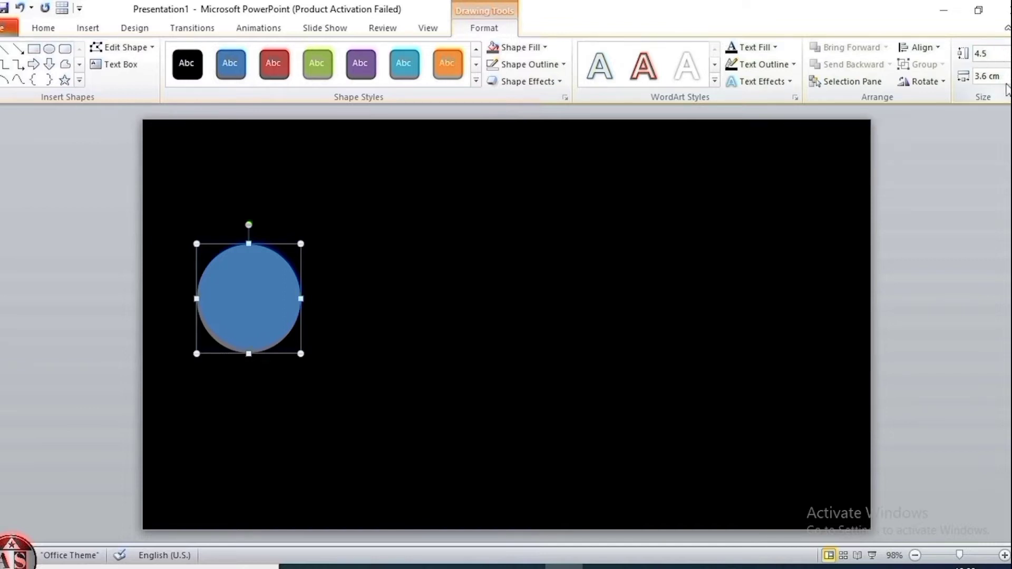
pyautogui.click(991, 76)
pyautogui.write('4.5')
pyautogui.press('Return')
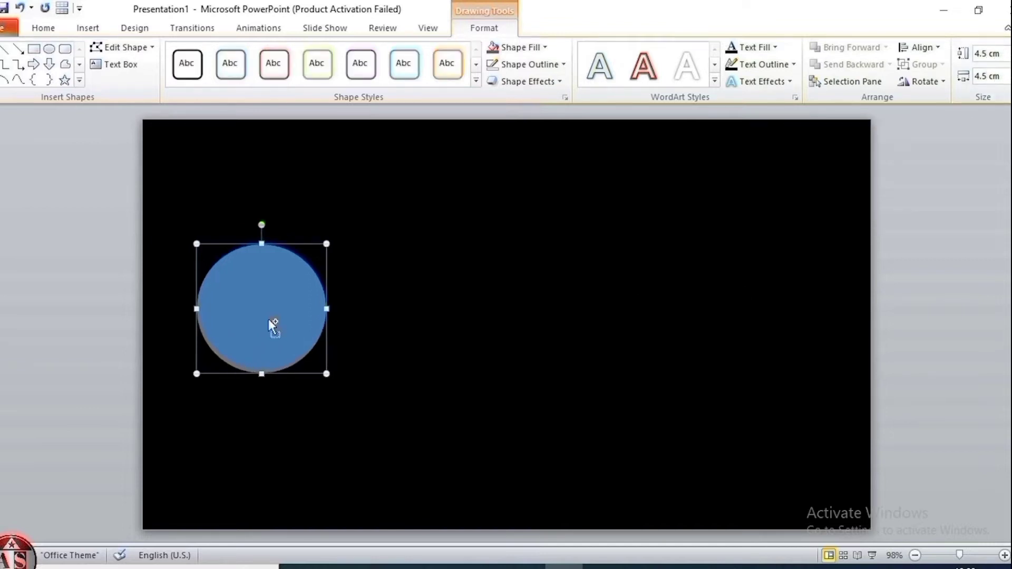
# Step: Duplicate the circle beside the original and shrink the copy to 2.5 × 2.5 cm
pyautogui.hotkey('ctrl', 'd')
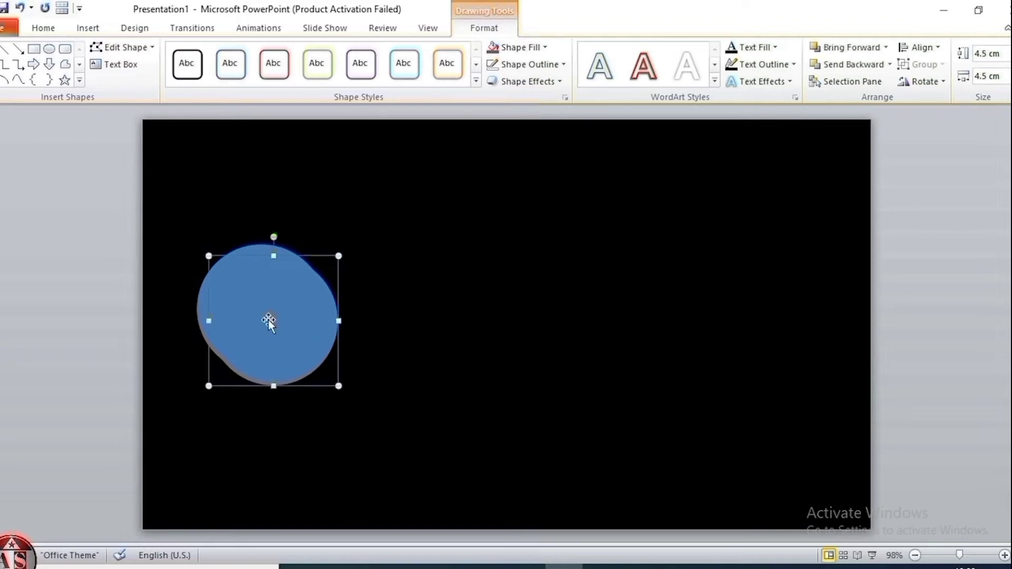
pyautogui.moveTo(303, 330); pyautogui.dragTo(440, 318)
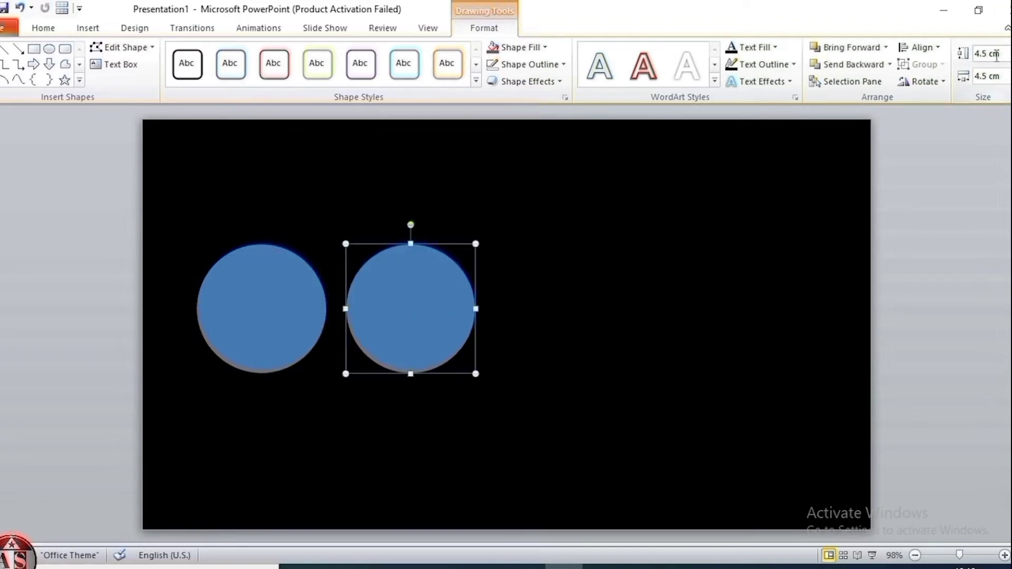
pyautogui.moveTo(975, 54); pyautogui.dragTo(986, 53)
pyautogui.write('2.5')
pyautogui.press('Tab')
pyautogui.write('2')
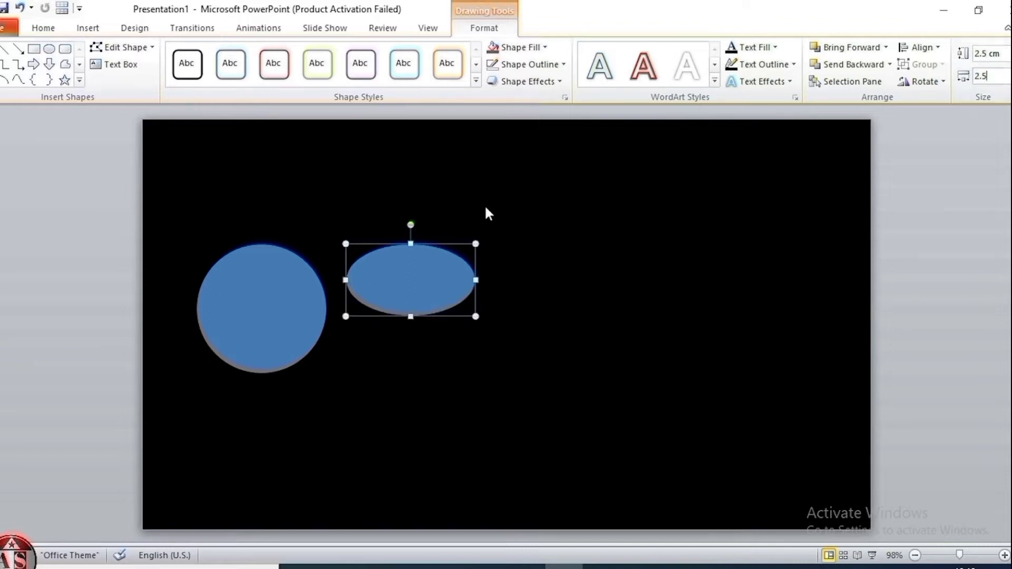
pyautogui.press('Return')
# Step: Add two more small copies in a row, enlarging the last one slightly to 2.7 cm
pyautogui.hotkey('ctrl', 'd')
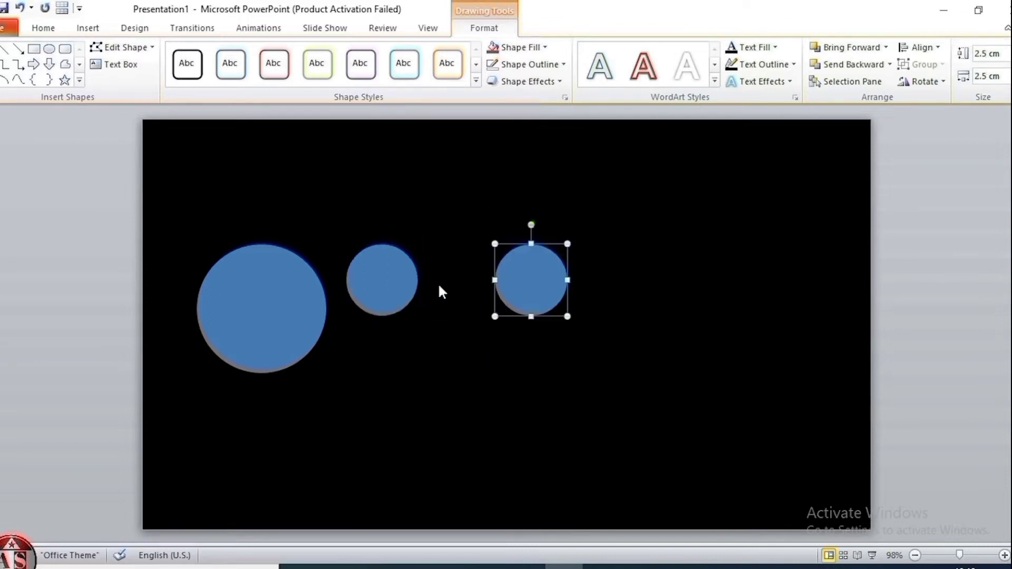
pyautogui.moveTo(523, 279); pyautogui.dragTo(492, 280)
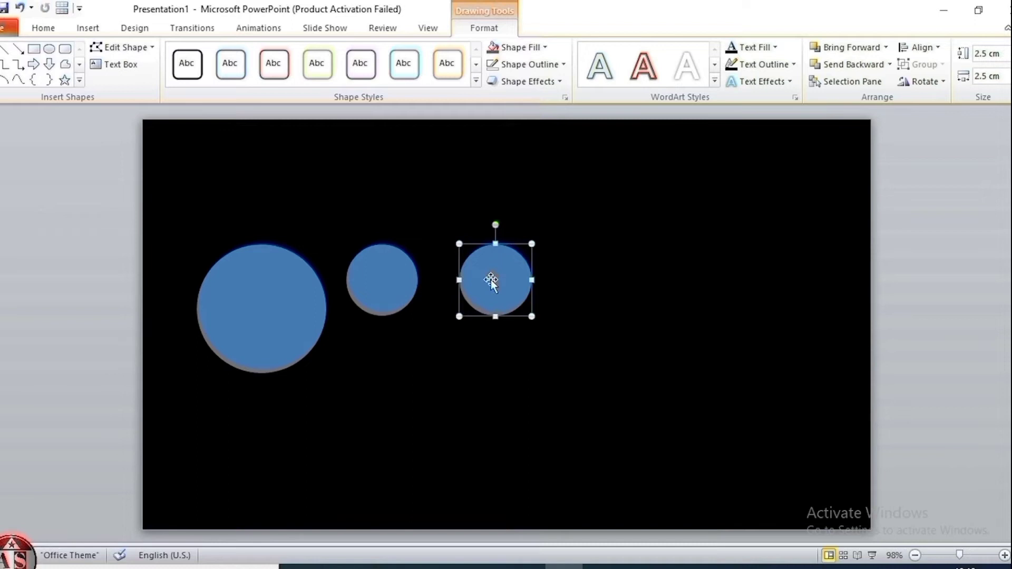
pyautogui.hotkey('ctrl', 'd')
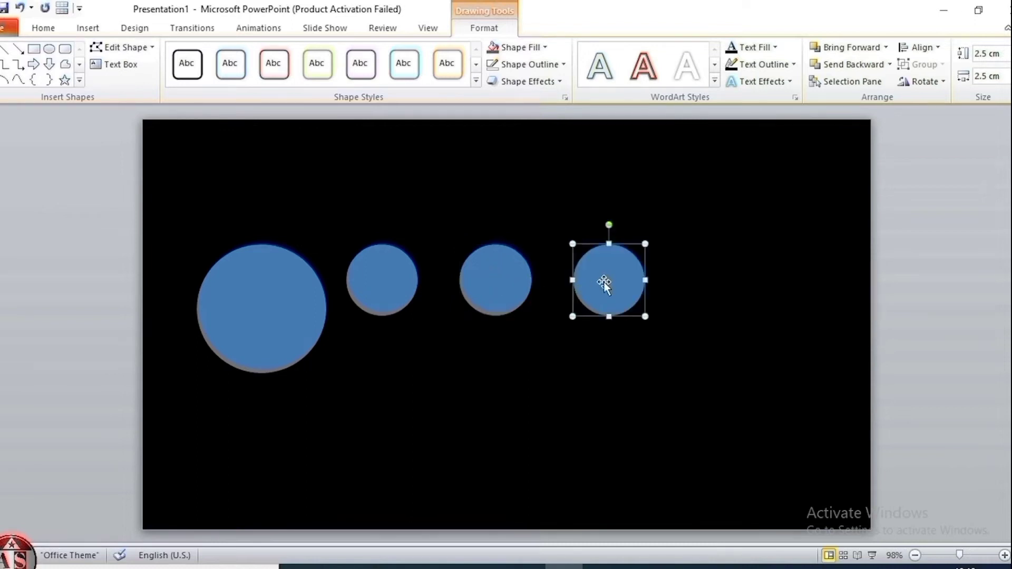
pyautogui.moveTo(606, 279); pyautogui.dragTo(597, 308)
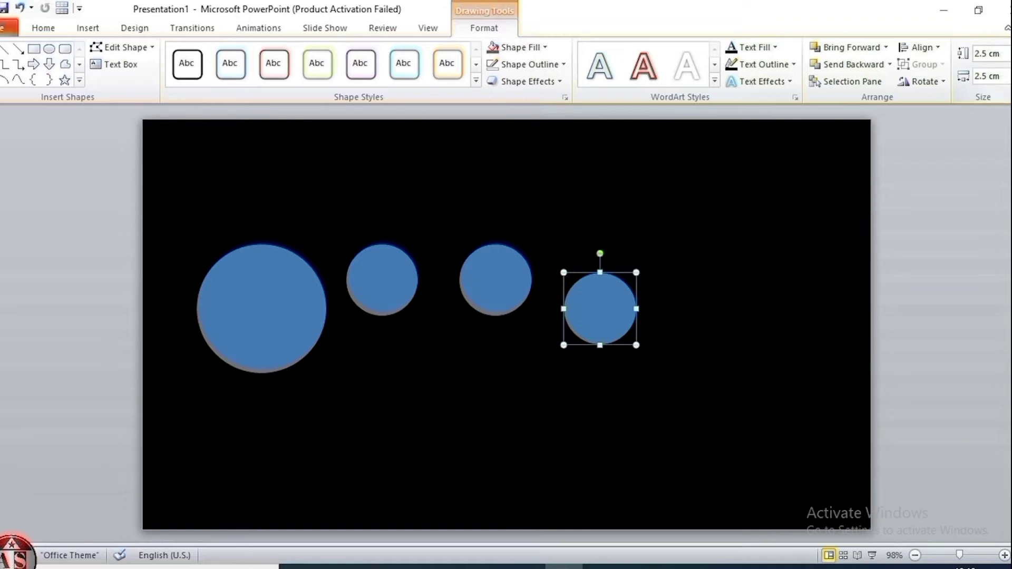
pyautogui.hotkey('shift', 'Up')
pyautogui.hotkey('shift', 'Up')
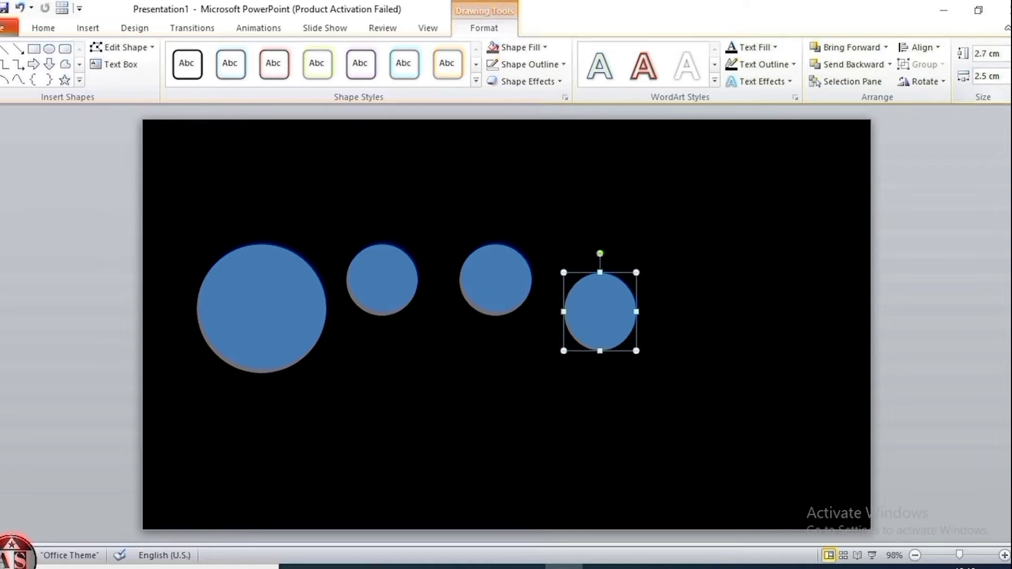
pyautogui.hotkey('shift', 'Right')
pyautogui.hotkey('shift', 'Right')
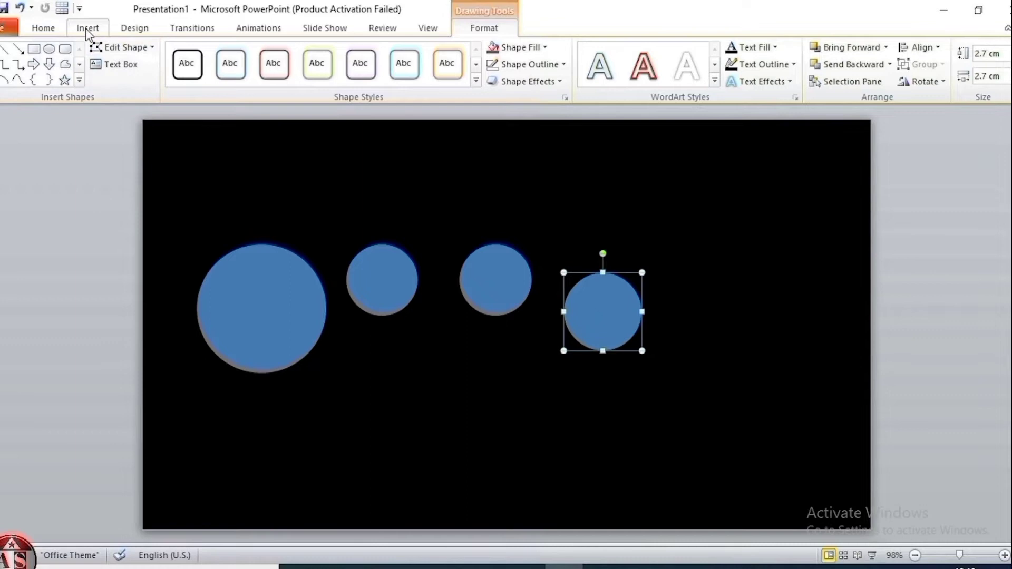
# Step: Draw a cross shape on the right side of the slide
pyautogui.click(86, 27)
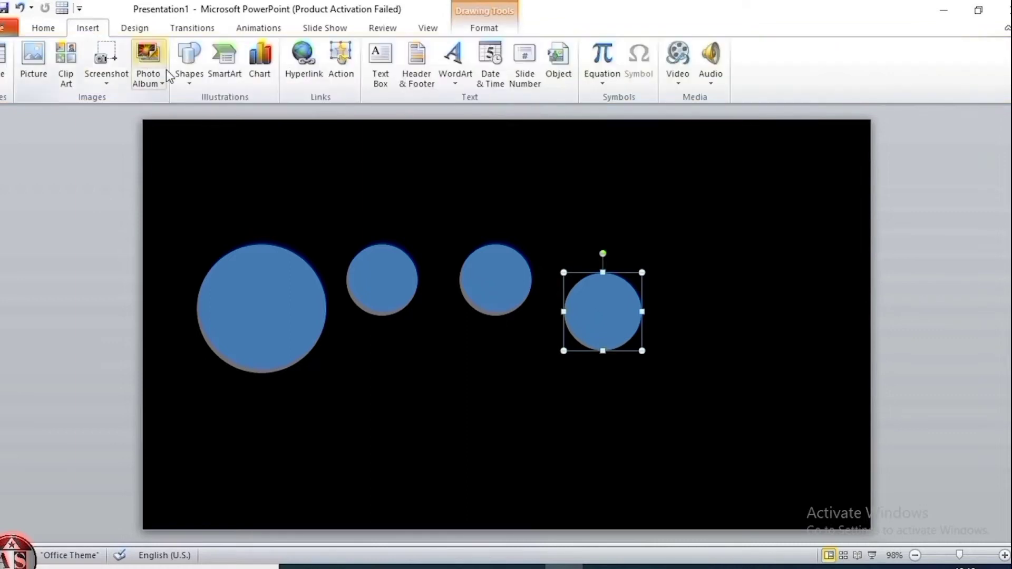
pyautogui.click(189, 83)
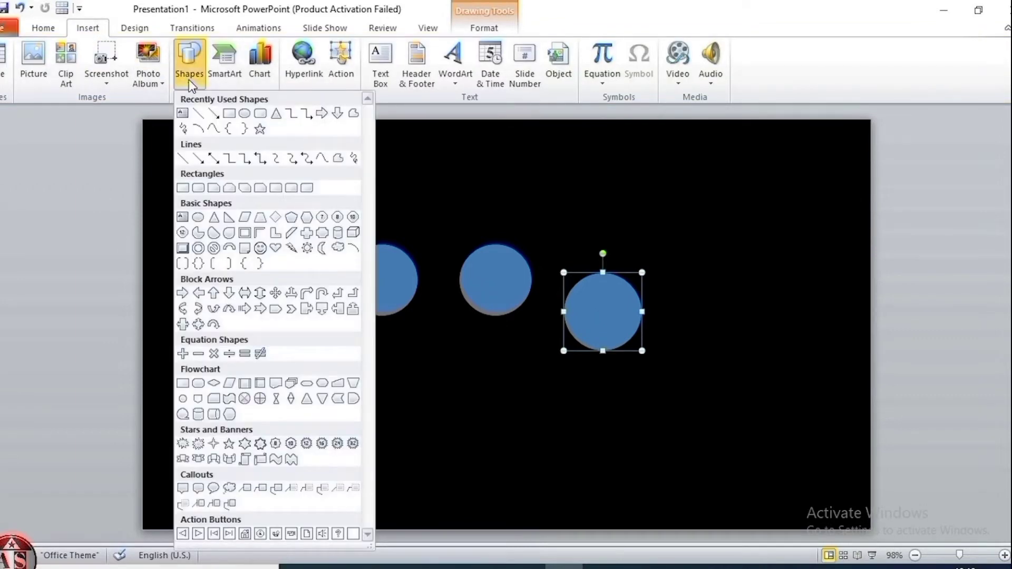
pyautogui.click(306, 233)
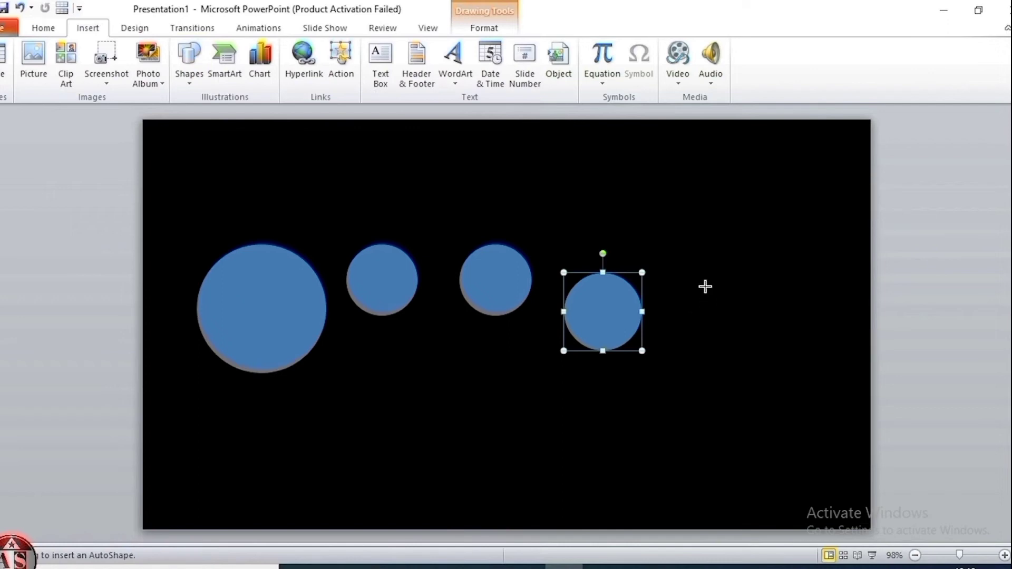
pyautogui.moveTo(706, 285); pyautogui.dragTo(840, 422)
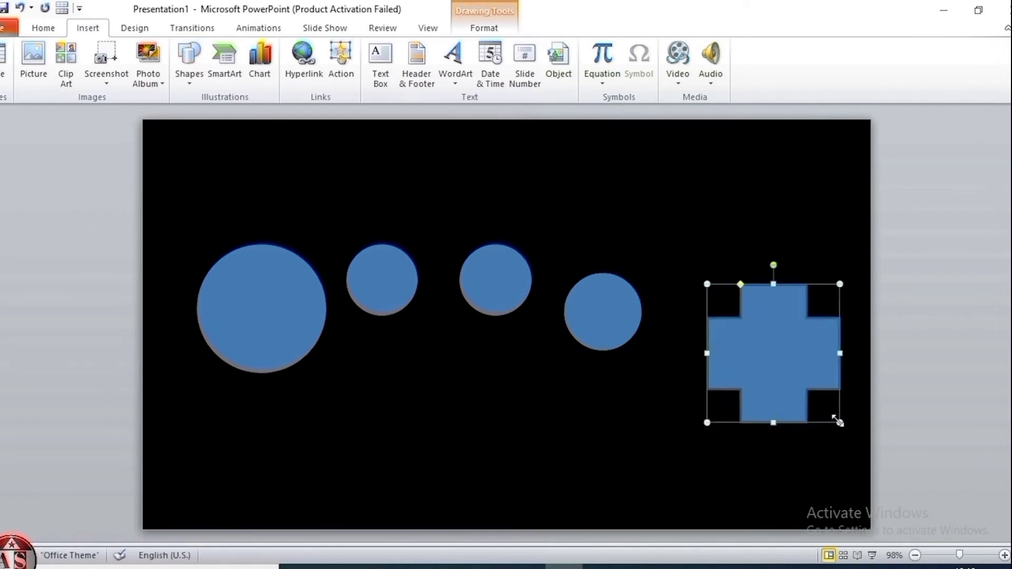
# Step: Size the cross to 5.5 cm high and 5.5 cm wide
pyautogui.click(485, 32)
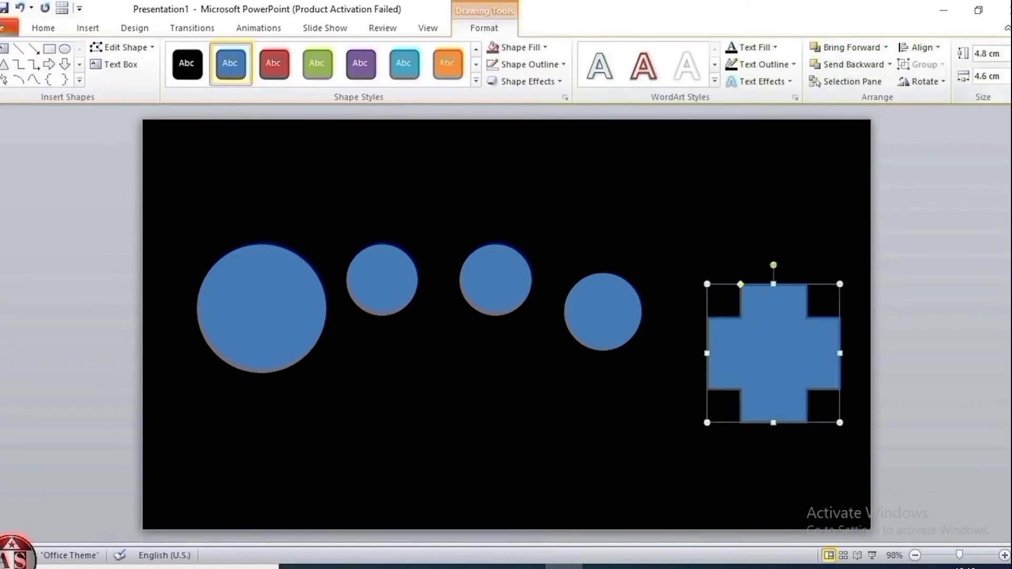
pyautogui.click(986, 55)
pyautogui.write('5.5')
pyautogui.click(986, 75)
pyautogui.write('5')
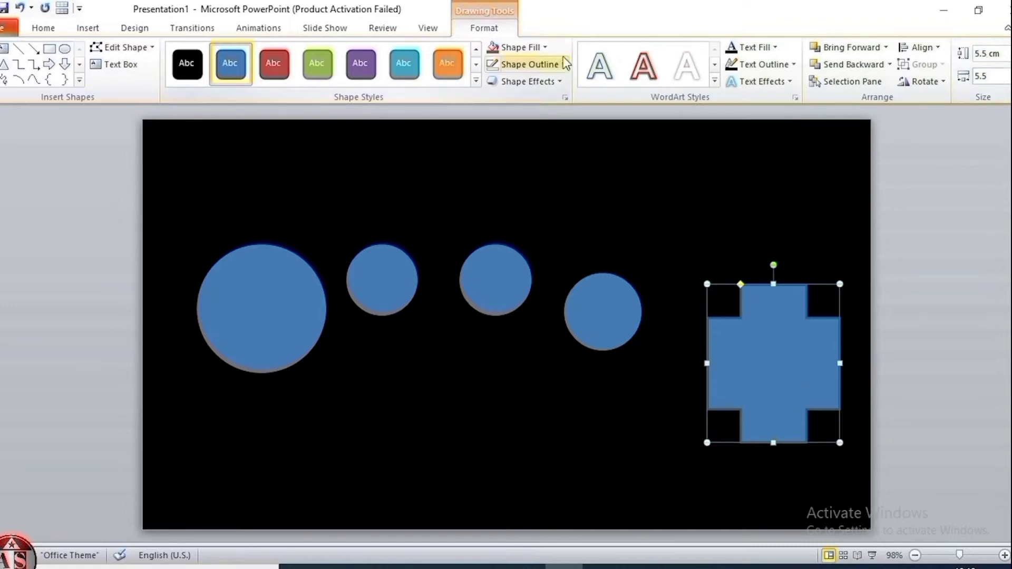
# Step: Remove the cross's outline and drag its adjustment handle to make the arms thin
pyautogui.click(563, 62)
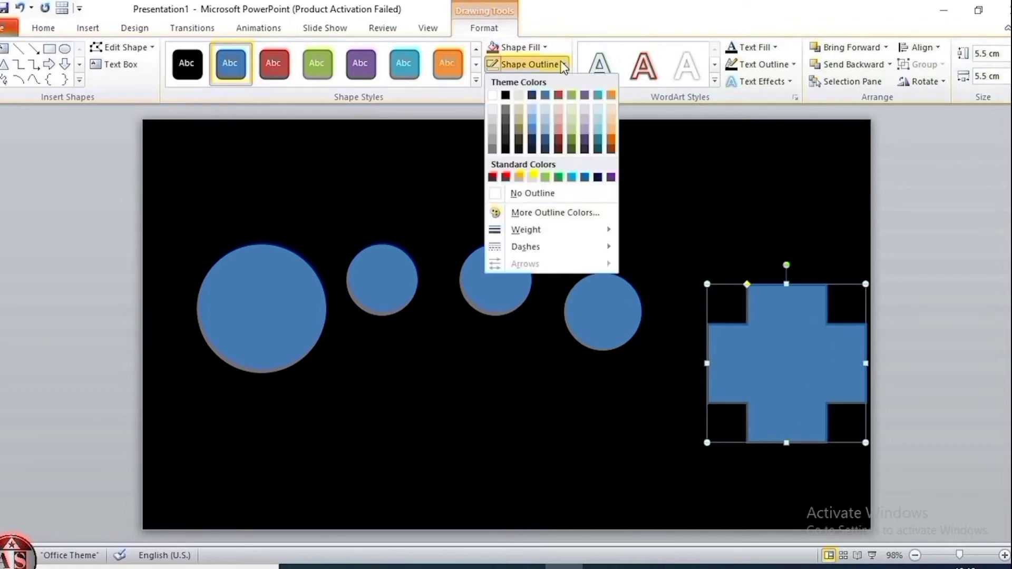
pyautogui.click(537, 195)
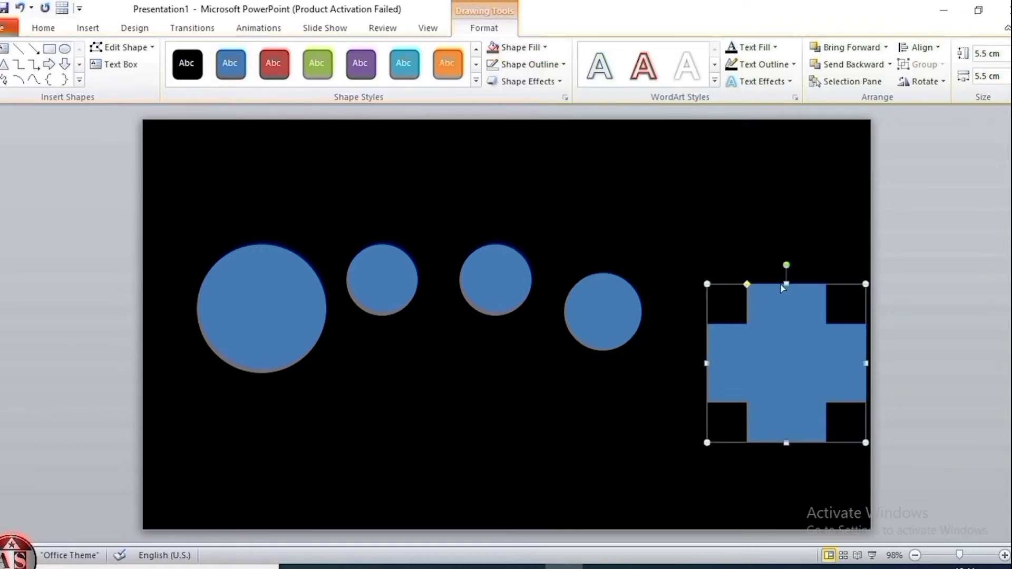
pyautogui.moveTo(747, 284); pyautogui.dragTo(773, 289)
pyautogui.click(608, 311)
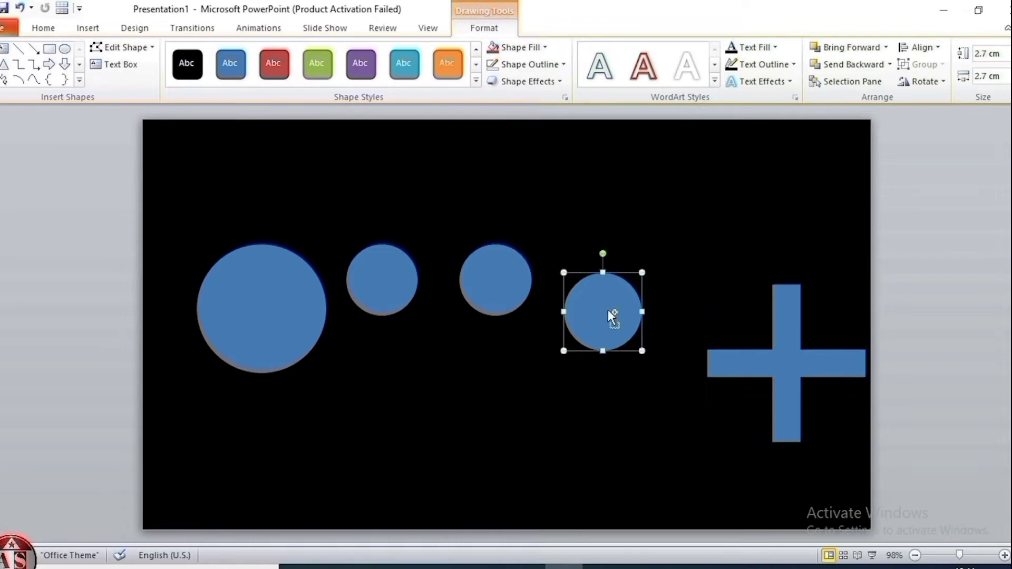
# Step: Put a copy of the fourth circle on the cross's centre, then fill the large circle and cross brown
pyautogui.hotkey('ctrl', 'd')
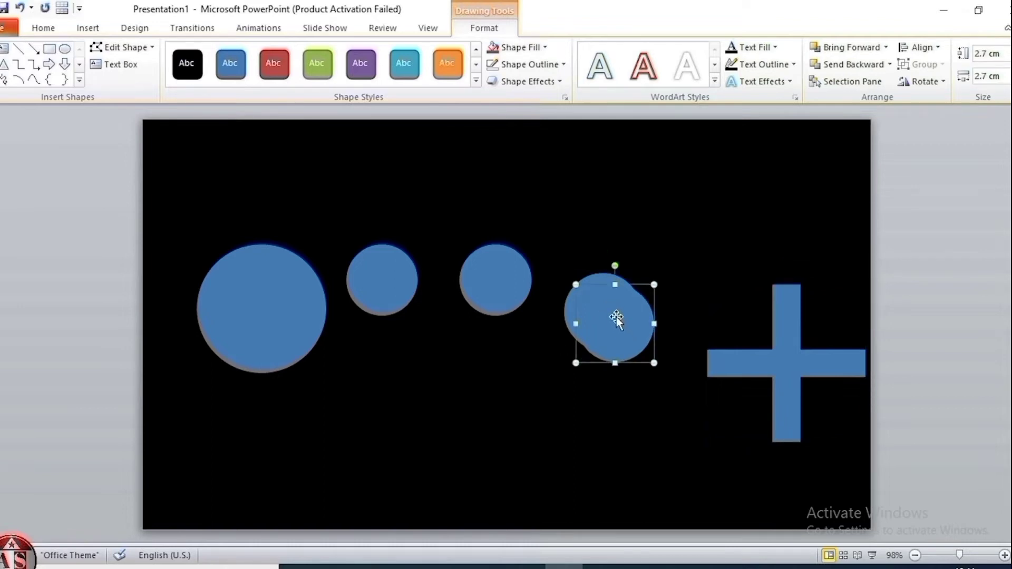
pyautogui.moveTo(617, 318); pyautogui.dragTo(787, 361)
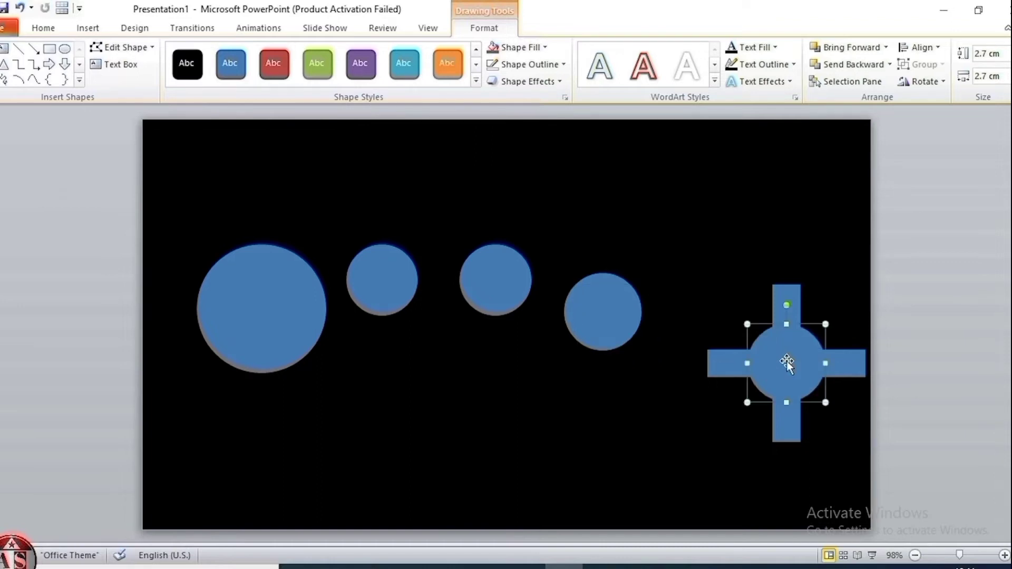
pyautogui.click(279, 318)
pyautogui.keyDown('shift'); pyautogui.click(800, 313); pyautogui.keyUp('shift')
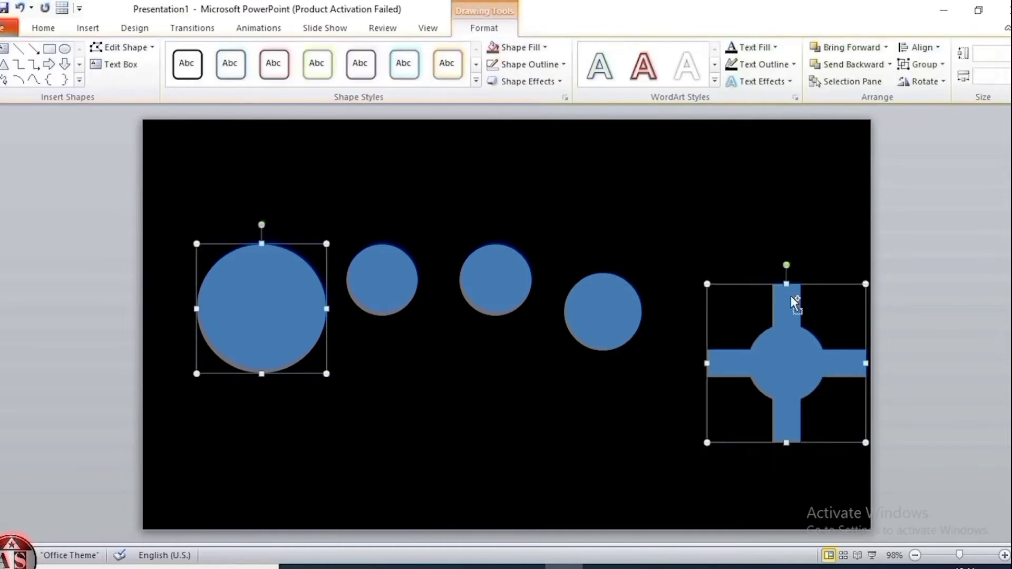
pyautogui.click(544, 47)
pyautogui.click(539, 195)
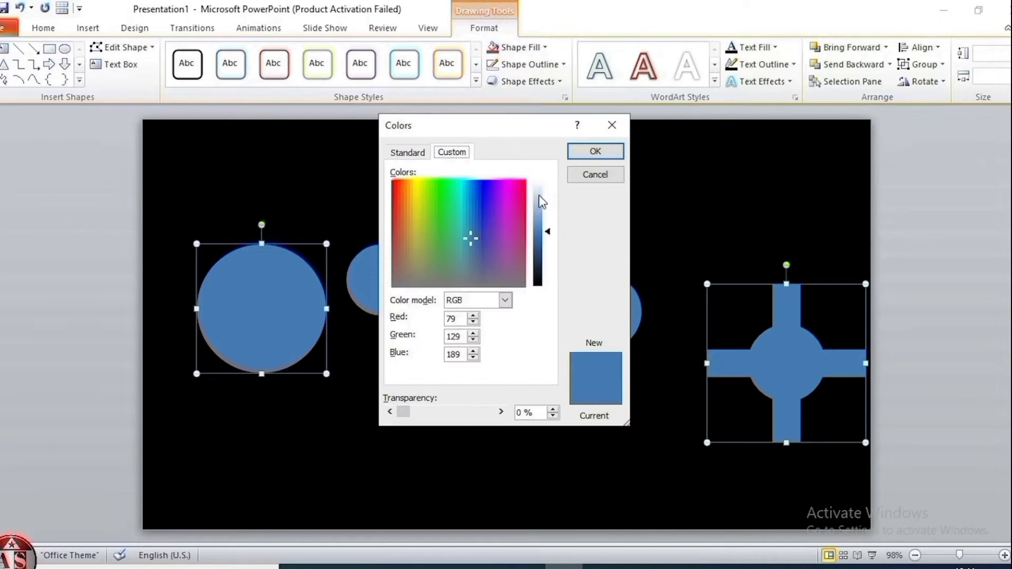
pyautogui.click(408, 154)
pyautogui.click(429, 300)
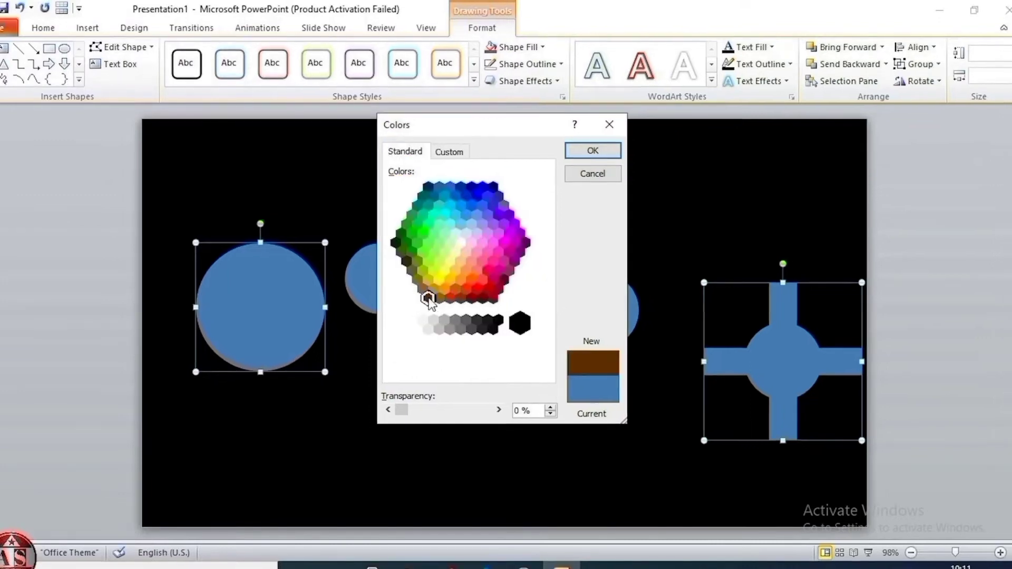
pyautogui.click(593, 151)
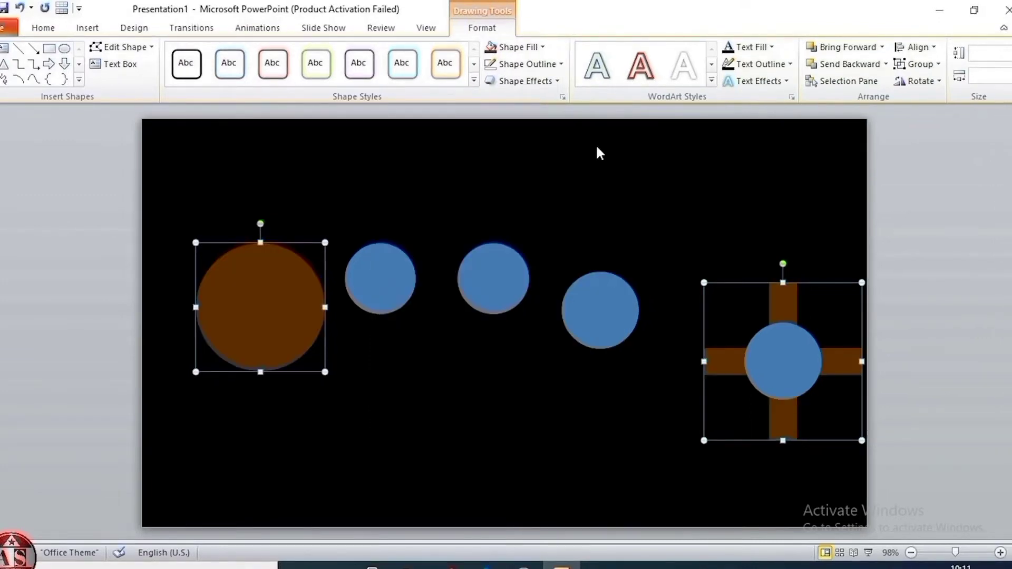
# Step: Fill the circle copy at the cross's centre black
pyautogui.click(779, 351)
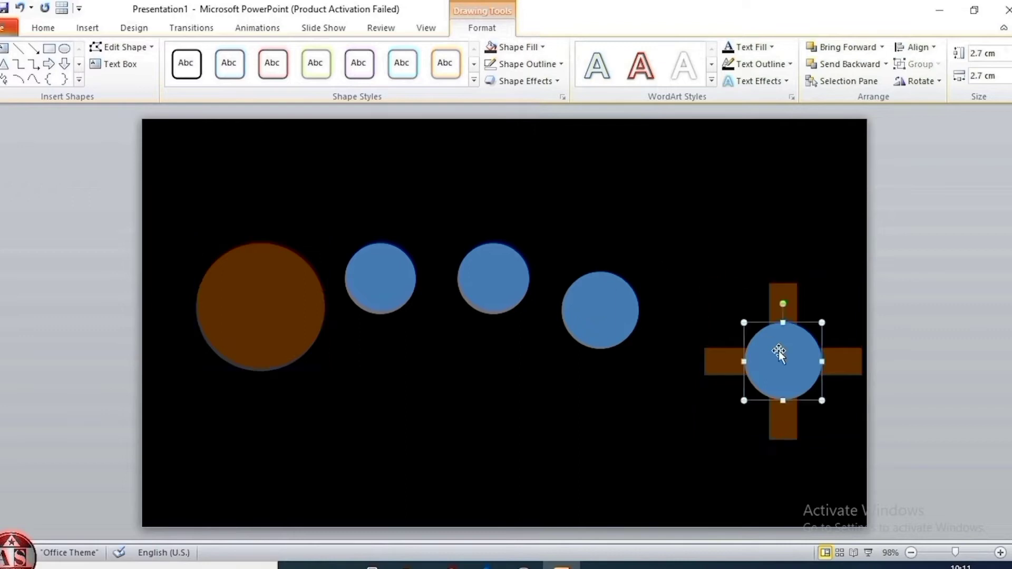
pyautogui.click(545, 46)
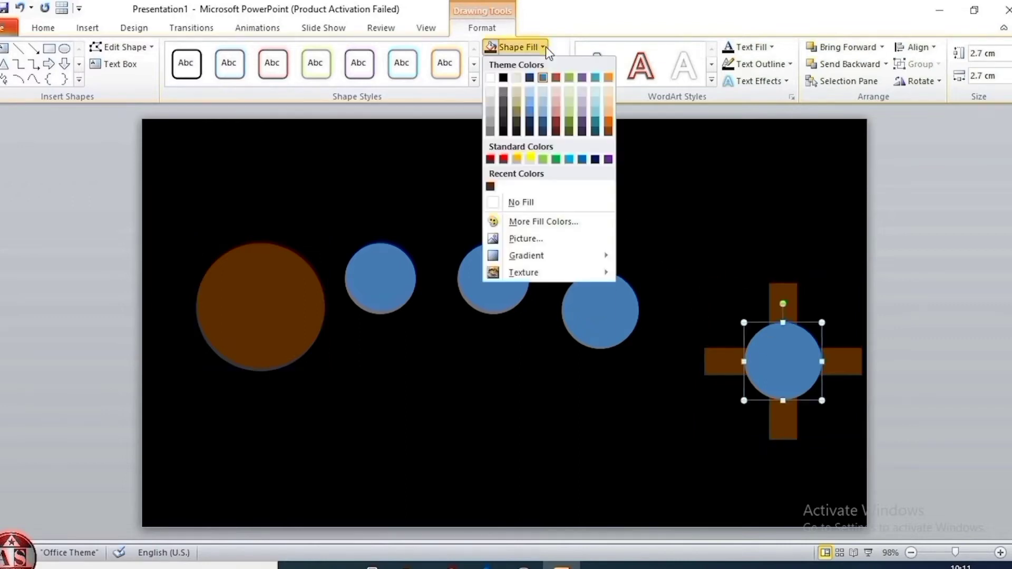
pyautogui.click(503, 77)
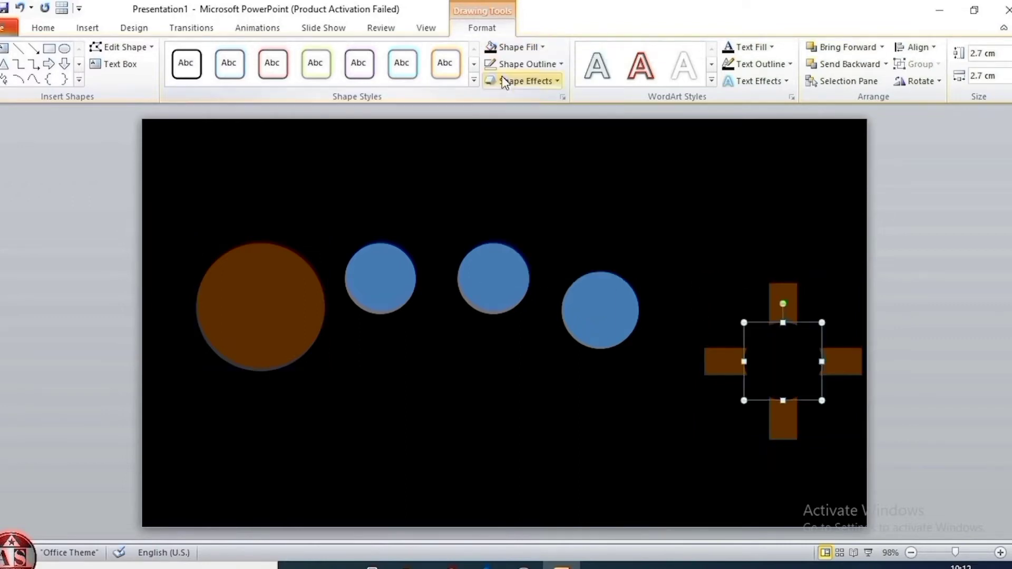
# Step: Group the brown cross with the black centre circle
pyautogui.keyDown('ctrl'); pyautogui.click(774, 288); pyautogui.keyUp('ctrl')
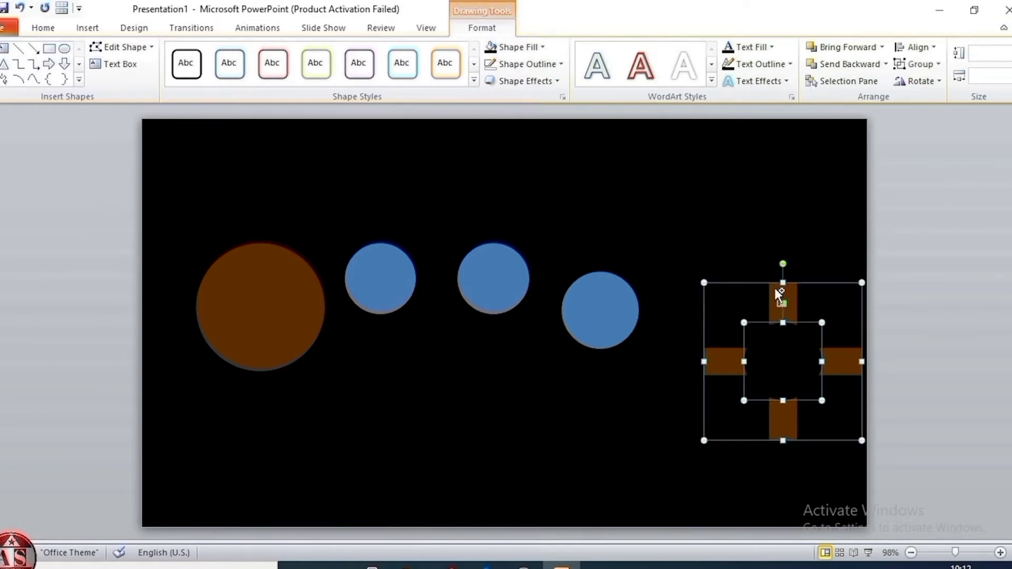
pyautogui.click(936, 65)
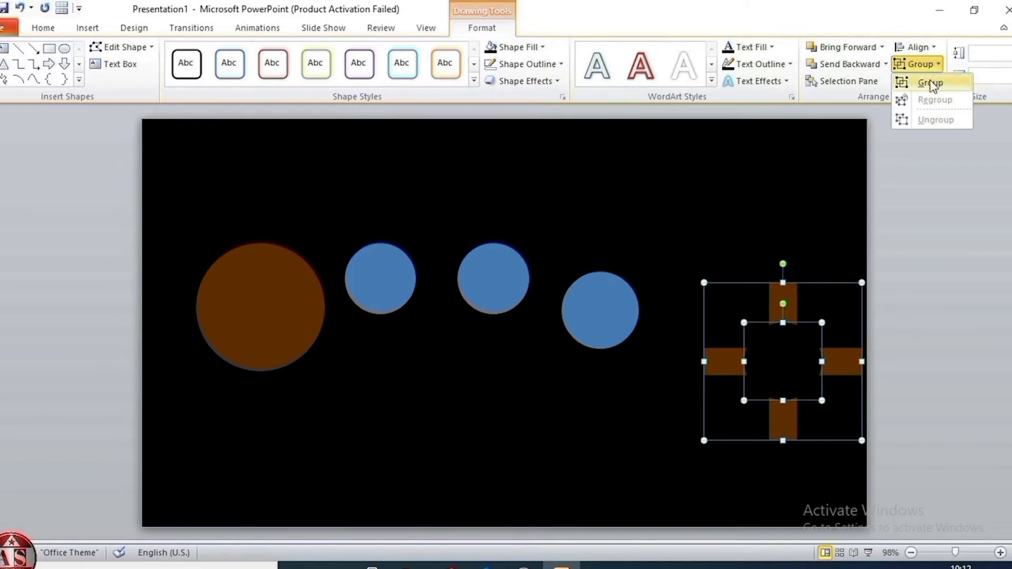
pyautogui.click(930, 82)
# Step: Fill the leftmost and fourth small circles grey
pyautogui.click(392, 276)
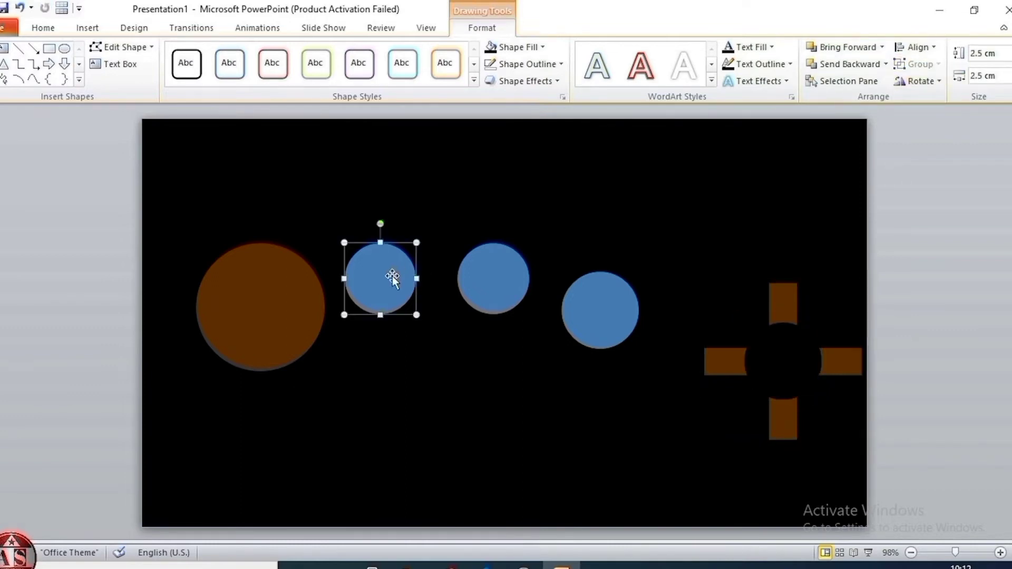
pyautogui.keyDown('ctrl'); pyautogui.click(615, 310); pyautogui.keyUp('ctrl')
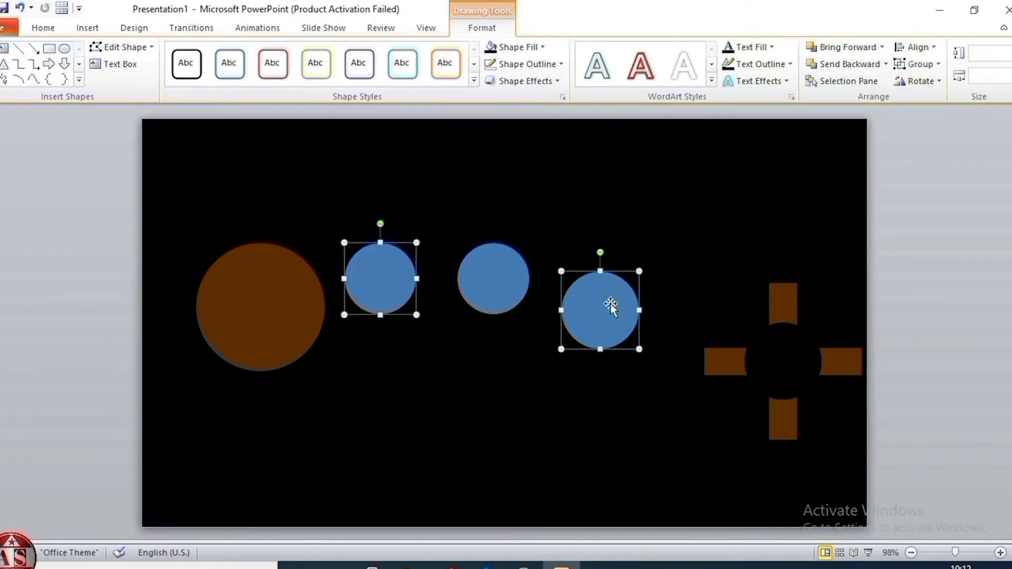
pyautogui.click(542, 48)
pyautogui.click(490, 131)
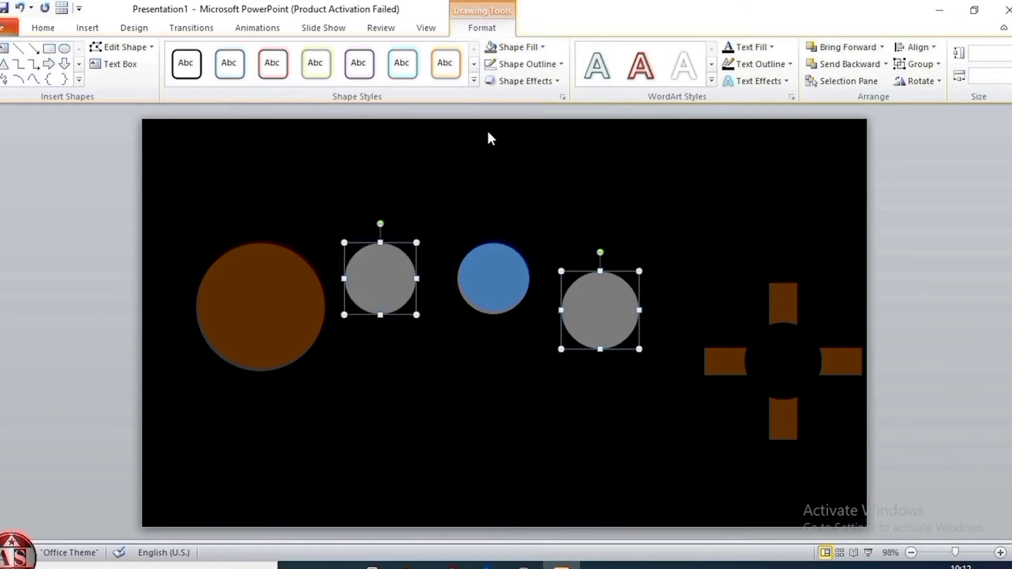
pyautogui.click(489, 273)
# Step: Apply the orange-red fire gradient preset to the middle circle as a radial gradient, fifth direction
pyautogui.rightClick(489, 273)
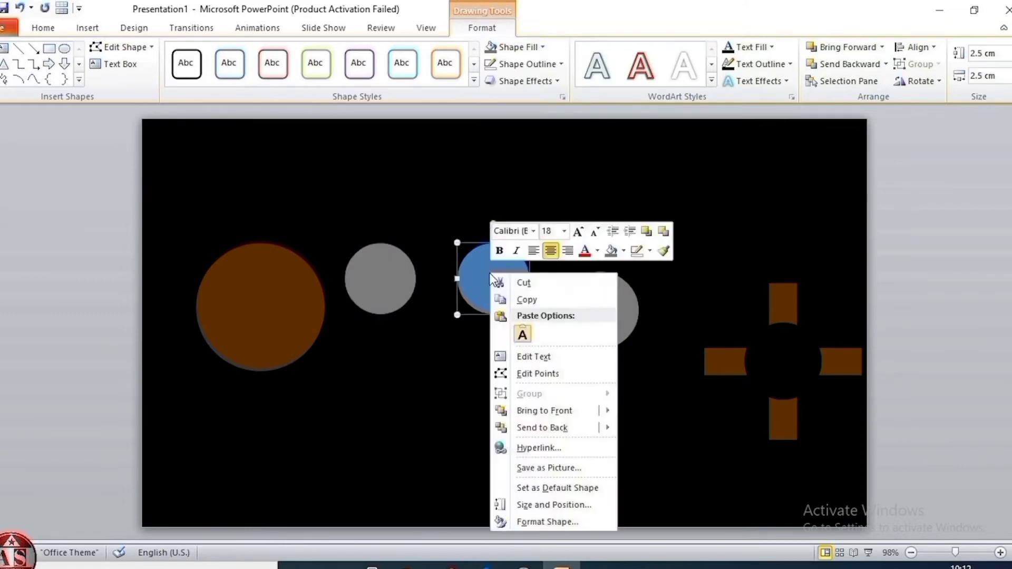
pyautogui.click(527, 522)
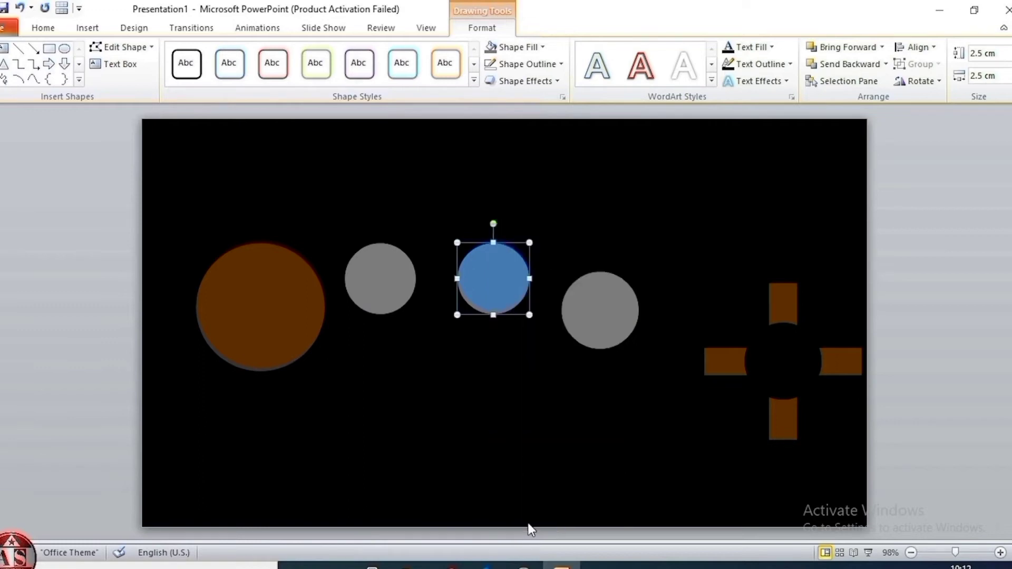
pyautogui.click(436, 182)
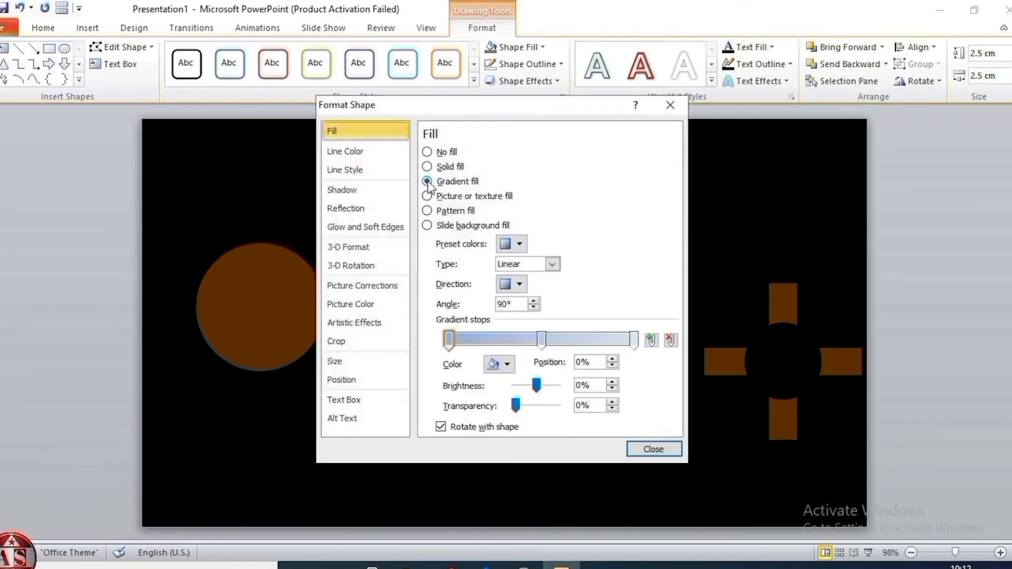
pyautogui.click(520, 244)
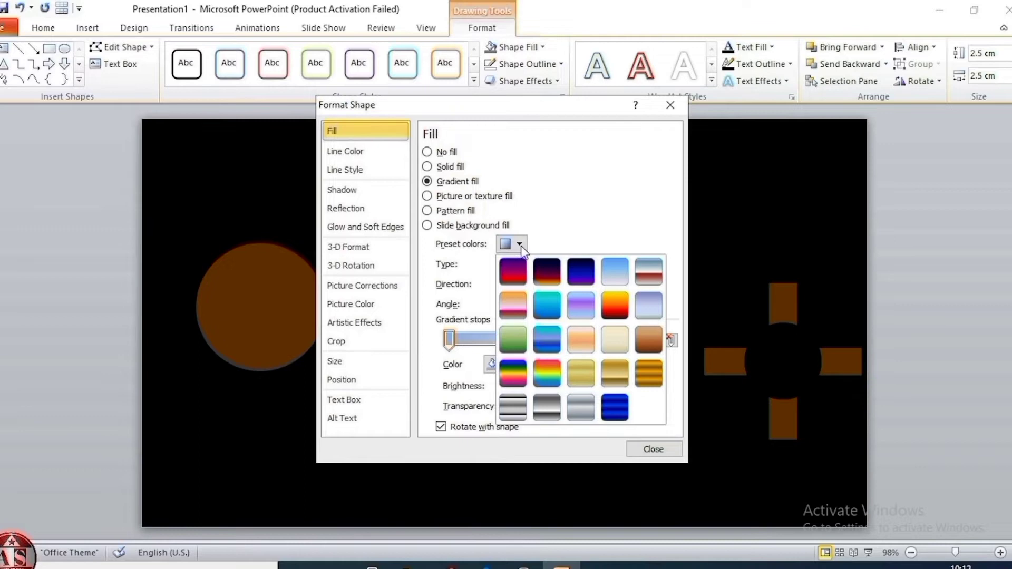
pyautogui.click(611, 306)
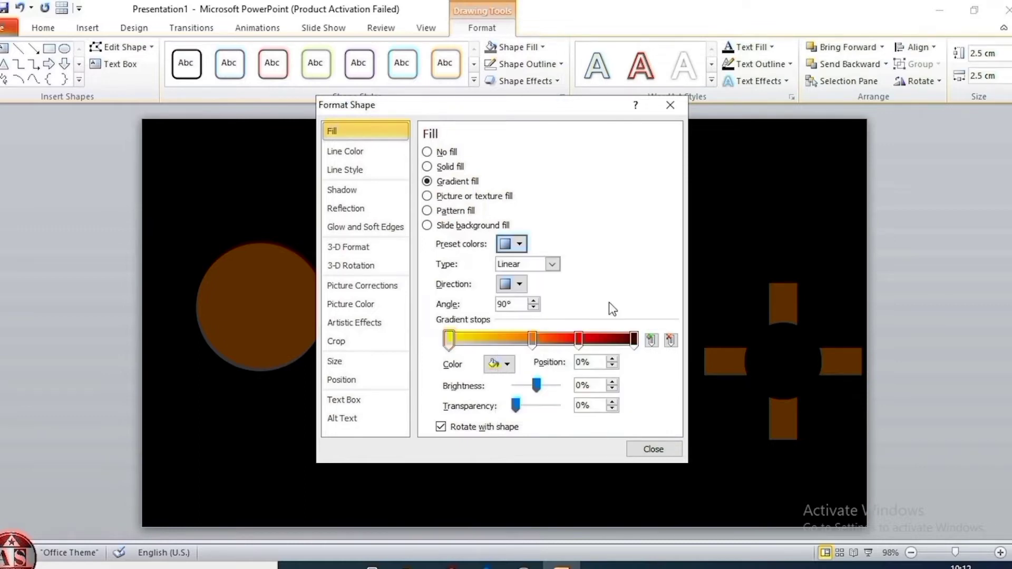
pyautogui.click(553, 265)
pyautogui.click(534, 290)
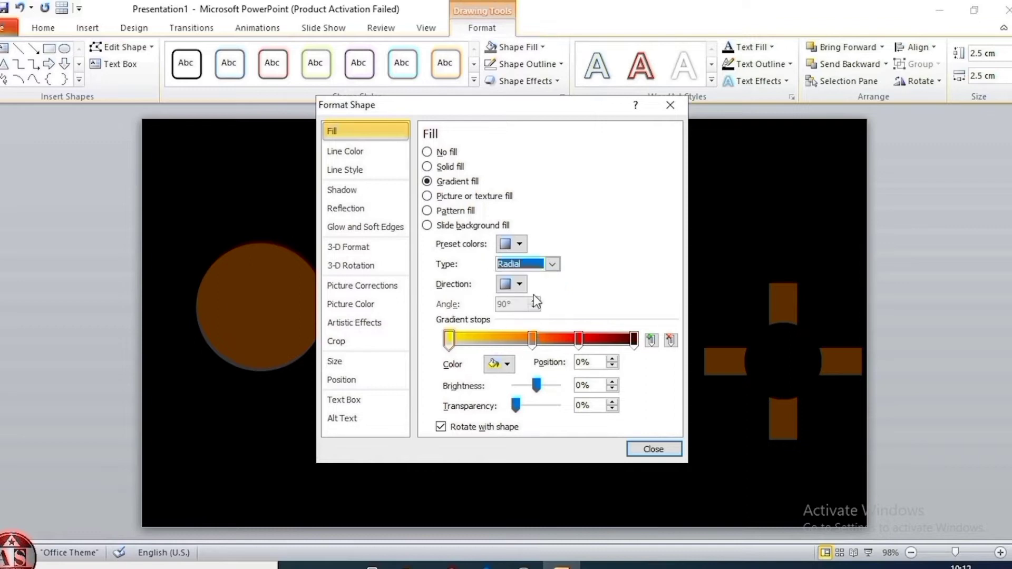
pyautogui.click(521, 284)
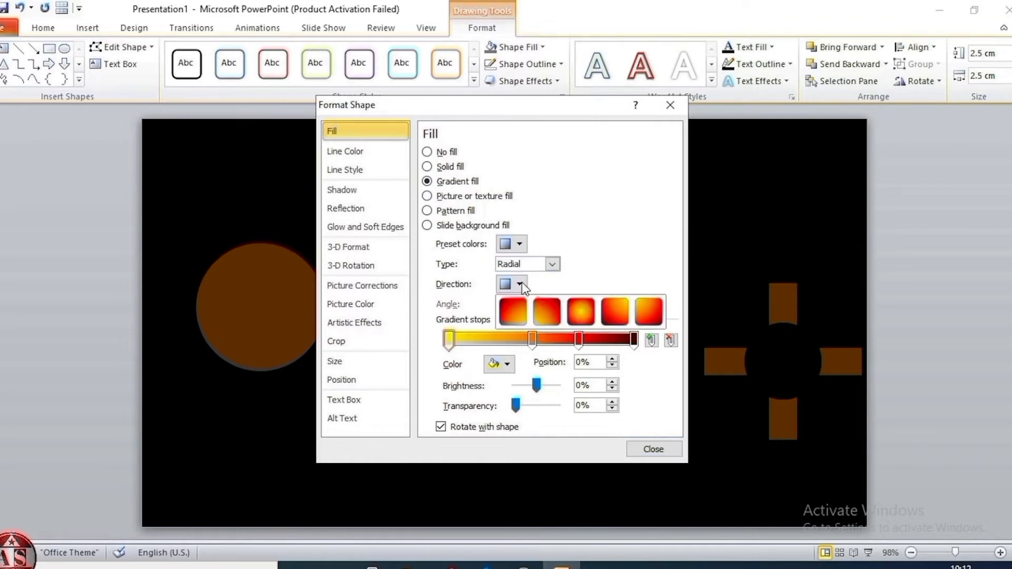
pyautogui.click(644, 315)
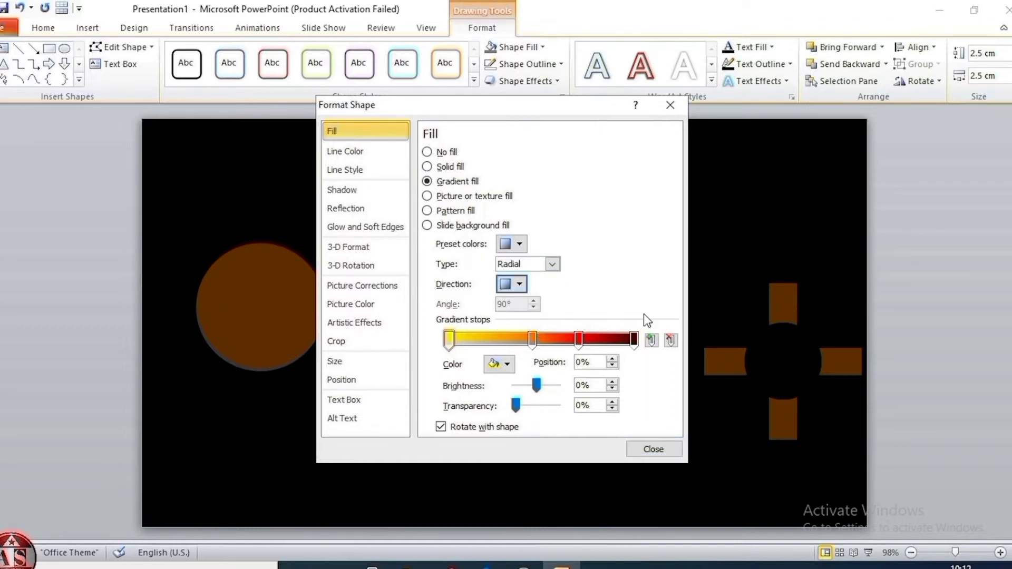
# Step: Make the last gradient stop yellow and 73% transparent, then close Format Shape
pyautogui.click(635, 343)
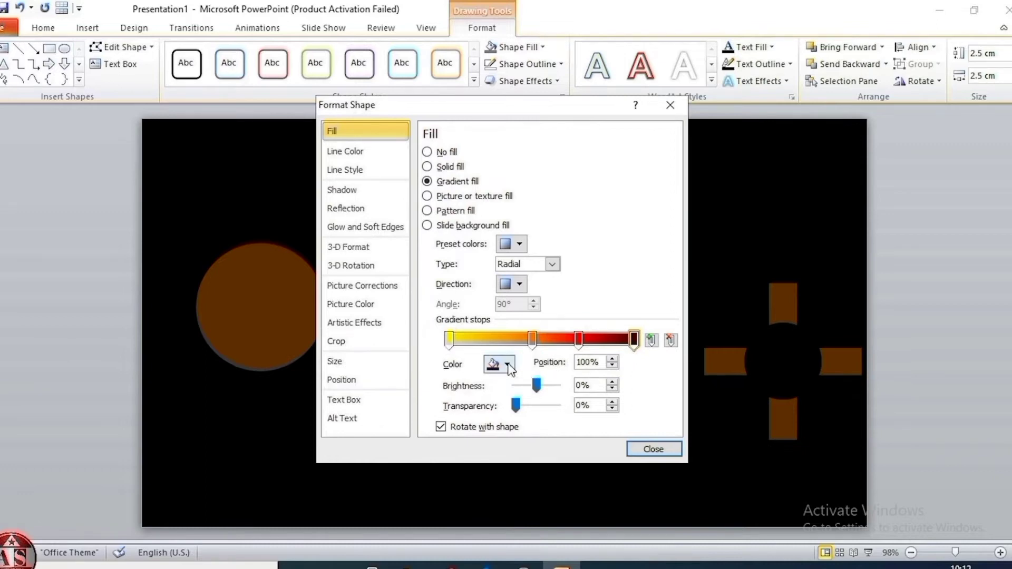
pyautogui.click(509, 365)
pyautogui.click(528, 478)
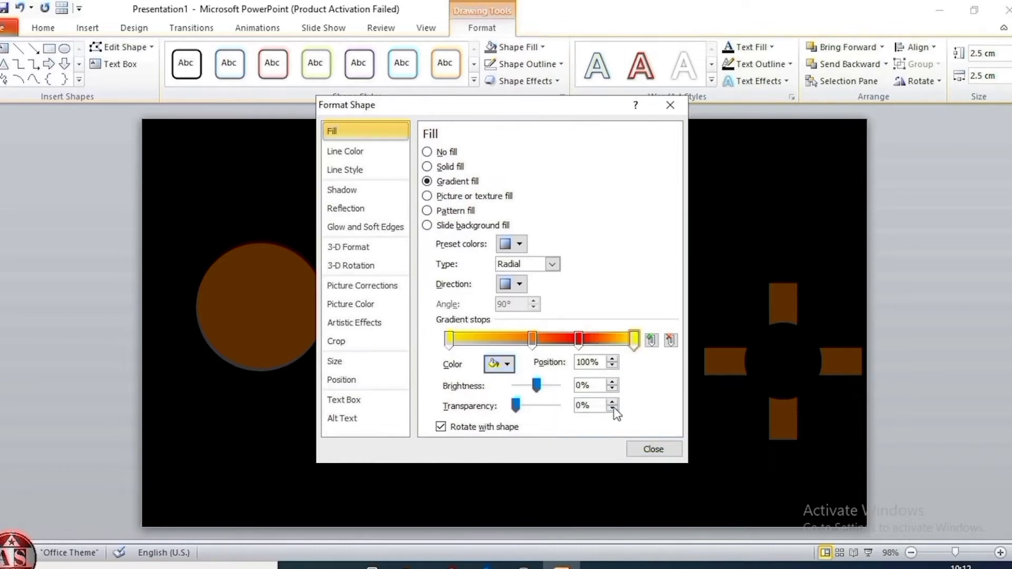
pyautogui.moveTo(517, 406); pyautogui.dragTo(549, 410)
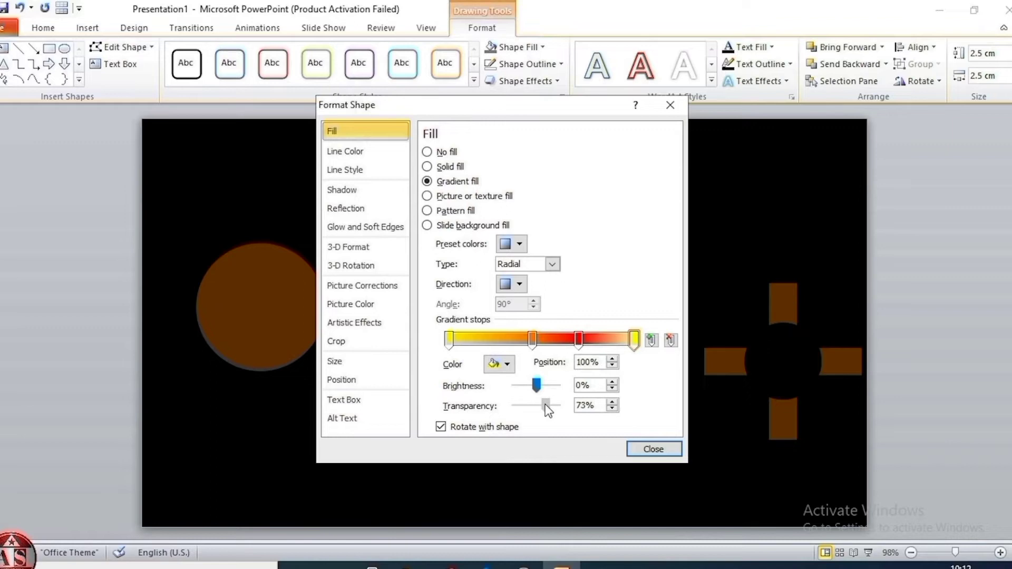
pyautogui.click(640, 452)
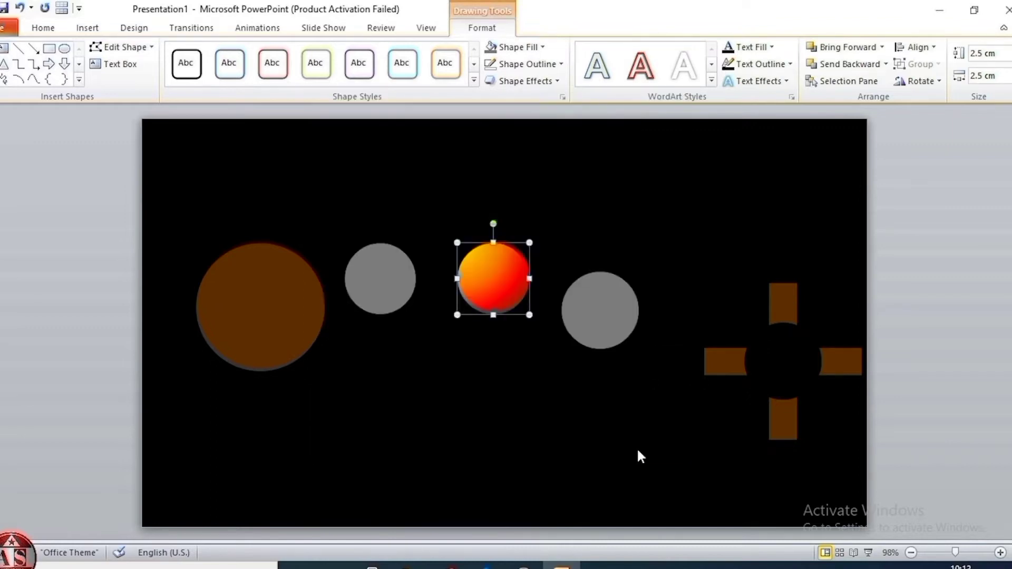
# Step: Select all shapes and apply a Parallel 3-D rotation preset, flattening the circles into ovals
pyautogui.hotkey('ctrl', 'a')
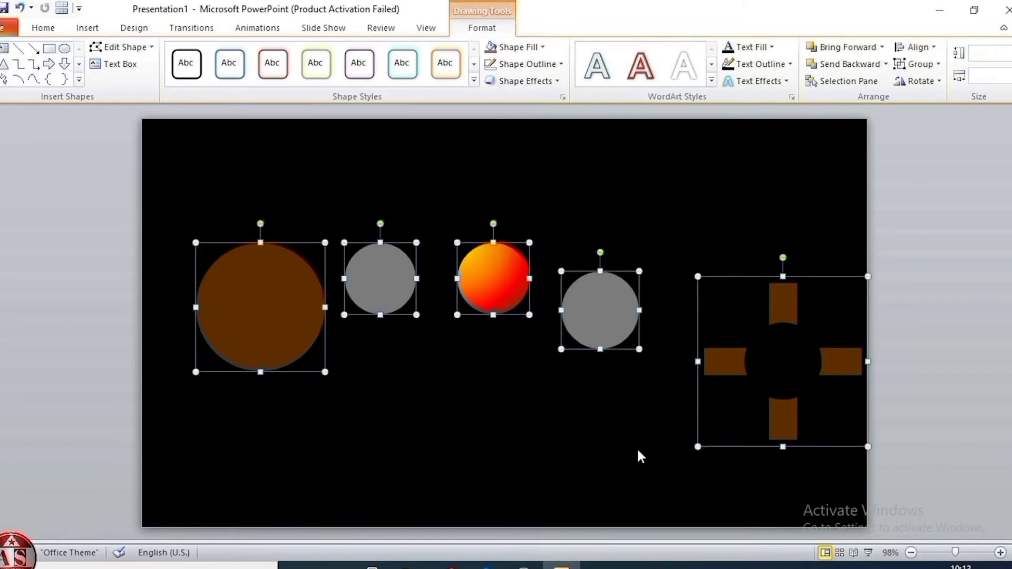
pyautogui.click(562, 98)
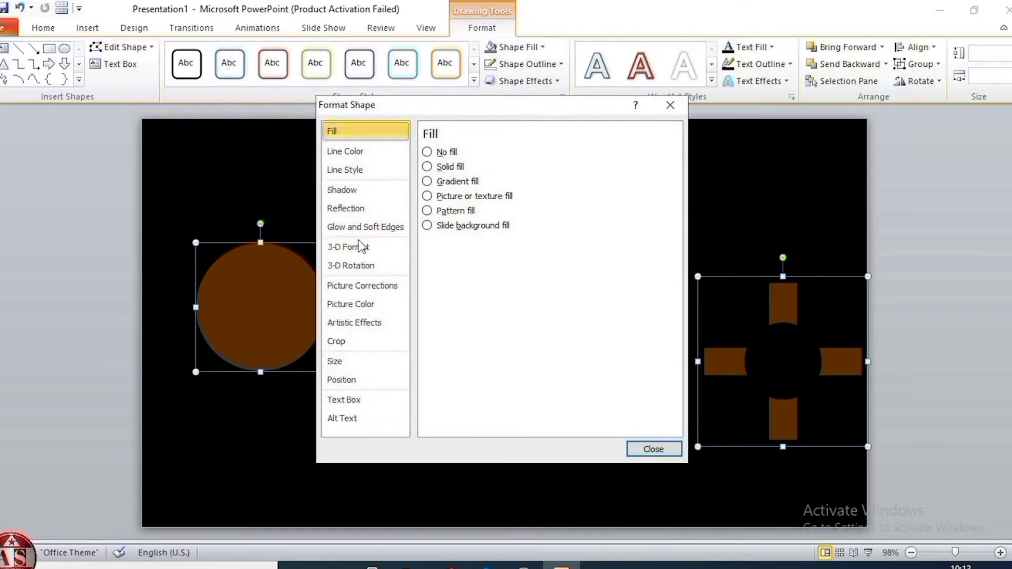
pyautogui.click(343, 267)
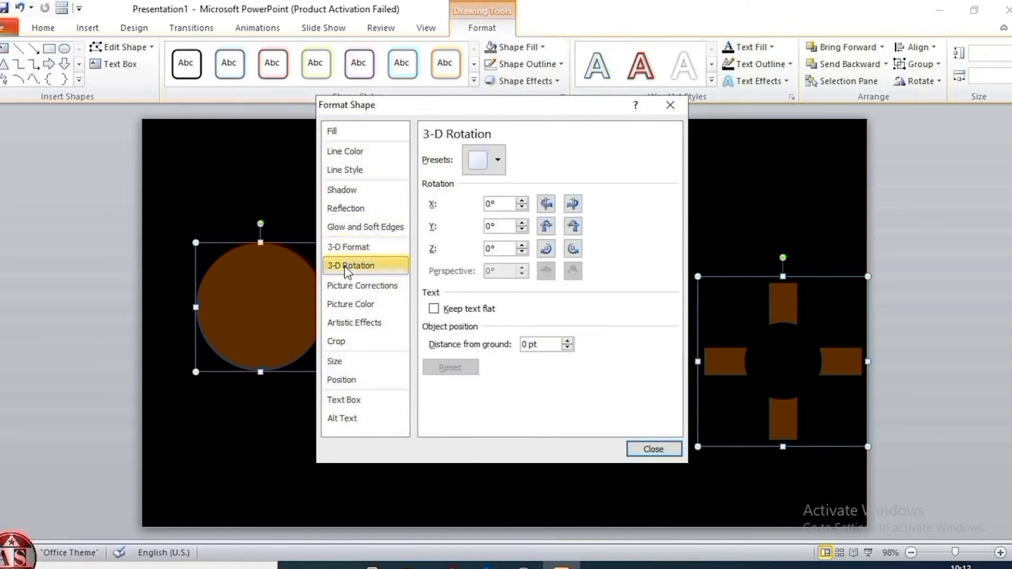
pyautogui.click(496, 158)
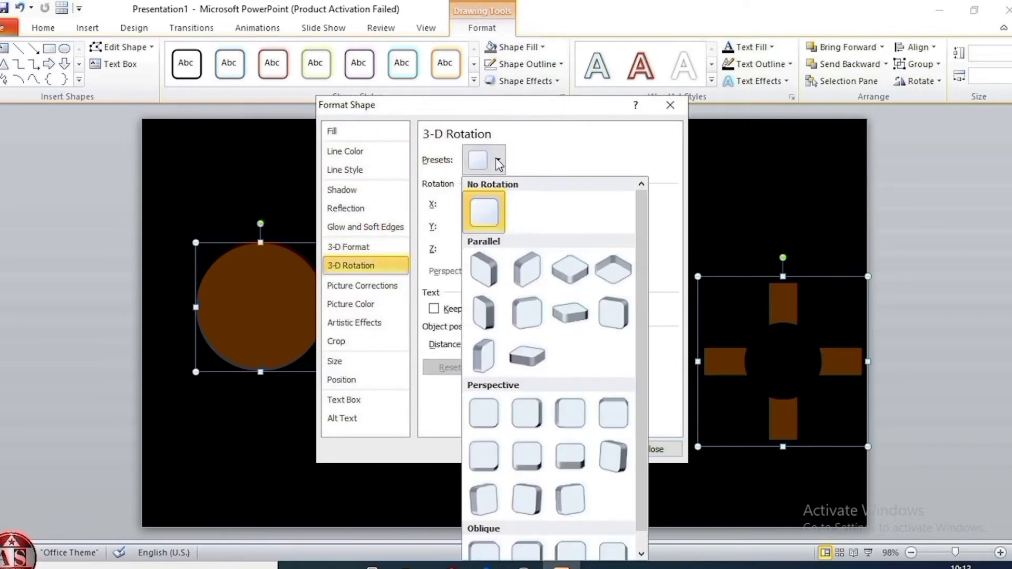
pyautogui.click(527, 355)
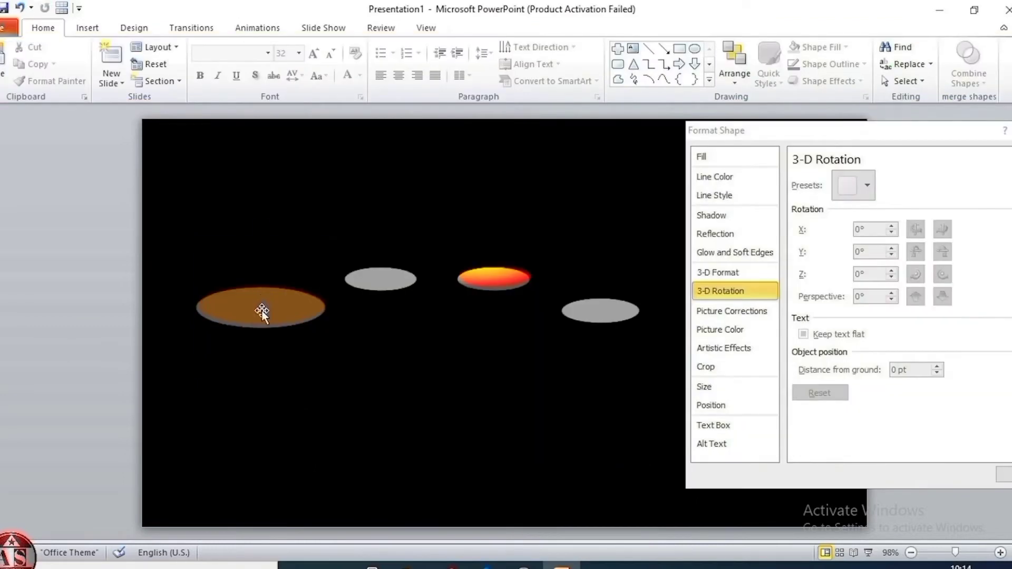
# Step: Give the brown ellipse a rounded top bevel of 37 pt width and 136 pt height
pyautogui.click(262, 311)
pyautogui.click(724, 272)
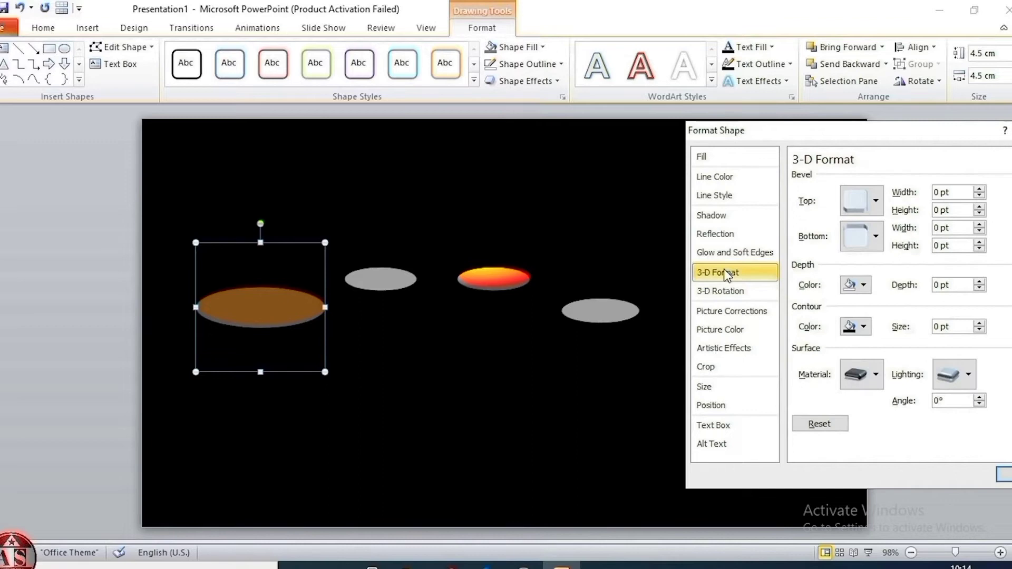
pyautogui.click(874, 201)
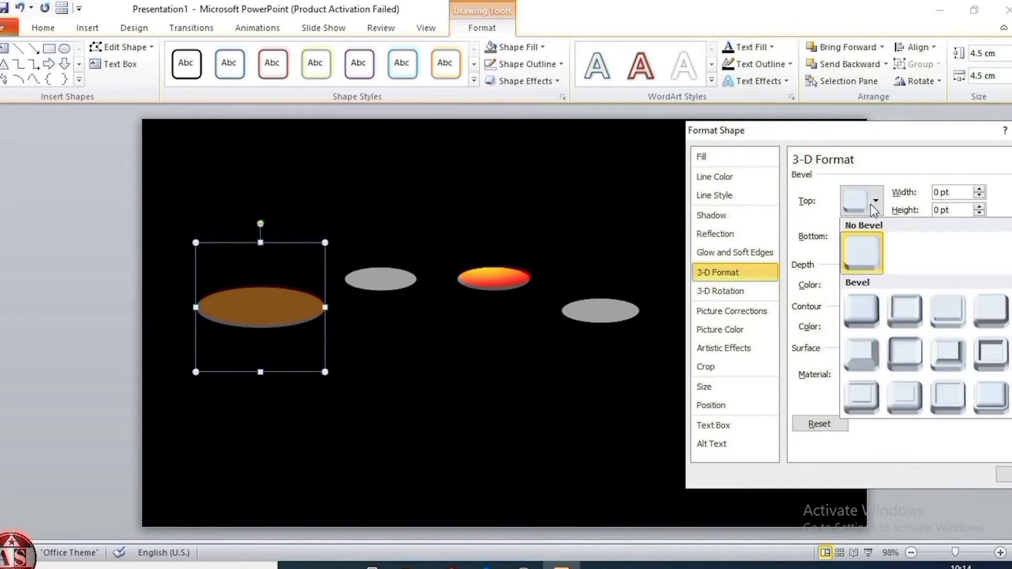
pyautogui.click(857, 310)
pyautogui.doubleClick(937, 192)
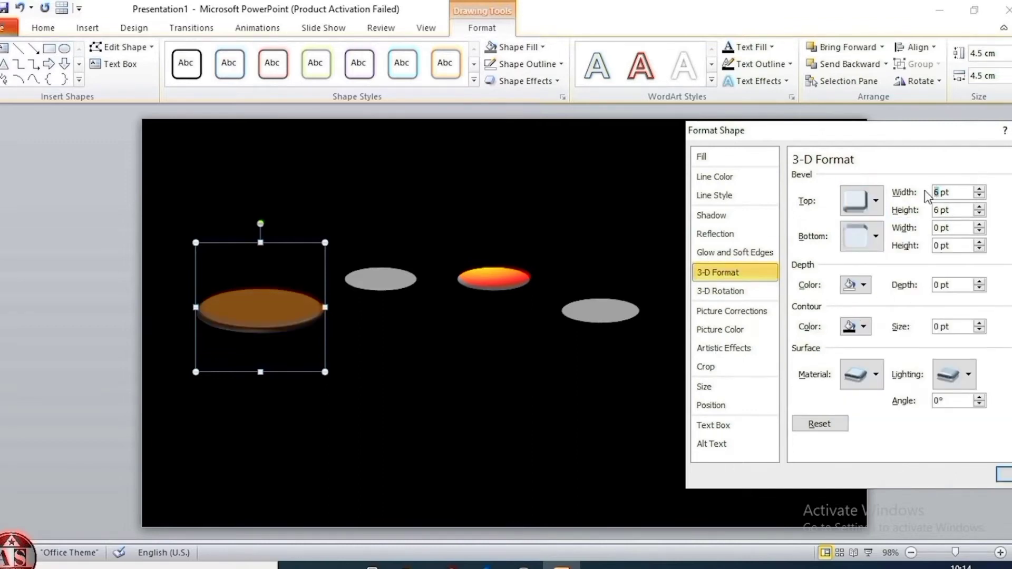
pyautogui.write('37')
pyautogui.doubleClick(937, 210)
pyautogui.write('136')
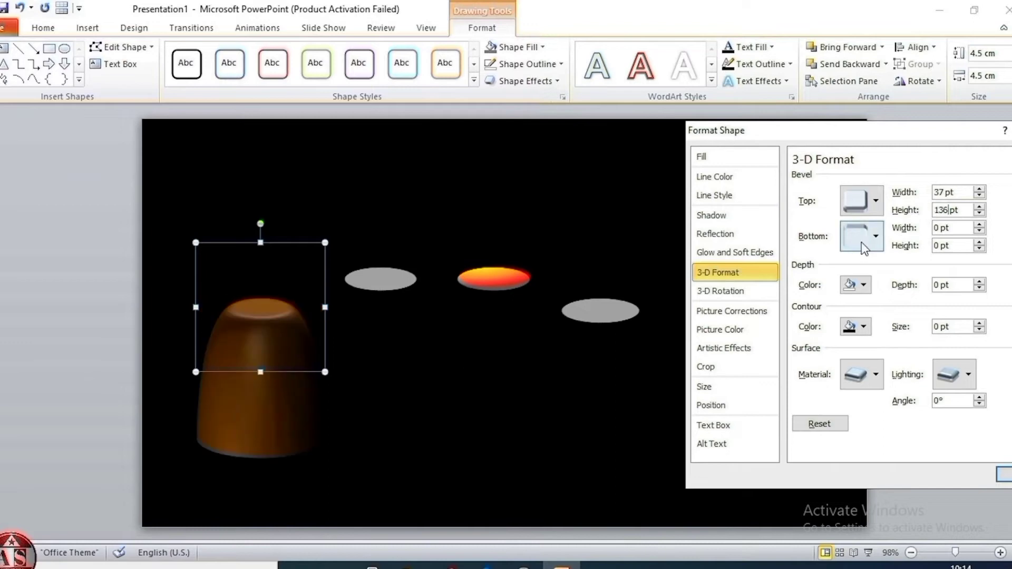
# Step: Add a 37 × 136 pt bottom bevel and a Standard surface material to the brown body
pyautogui.click(875, 237)
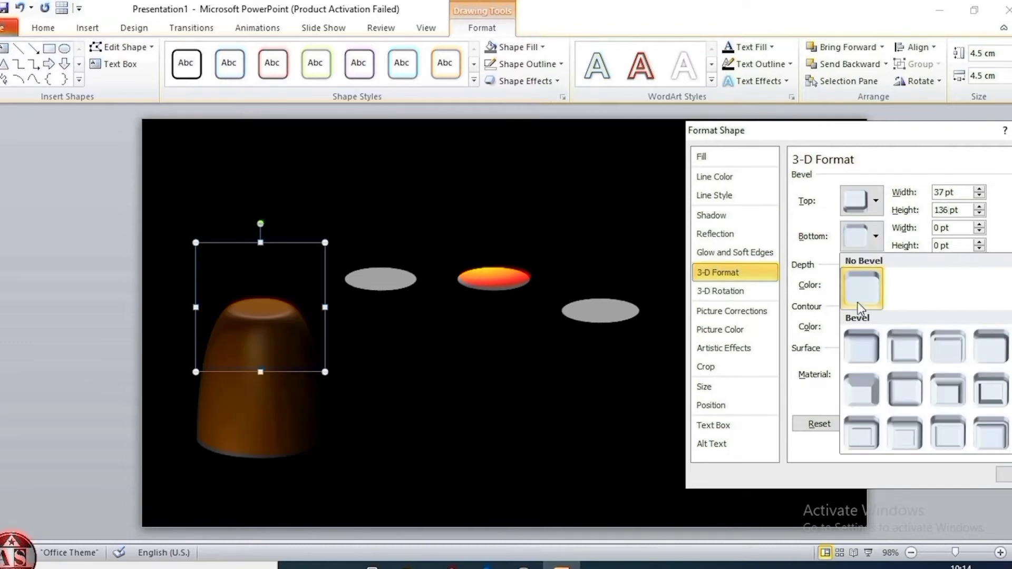
pyautogui.click(866, 349)
pyautogui.doubleClick(937, 228)
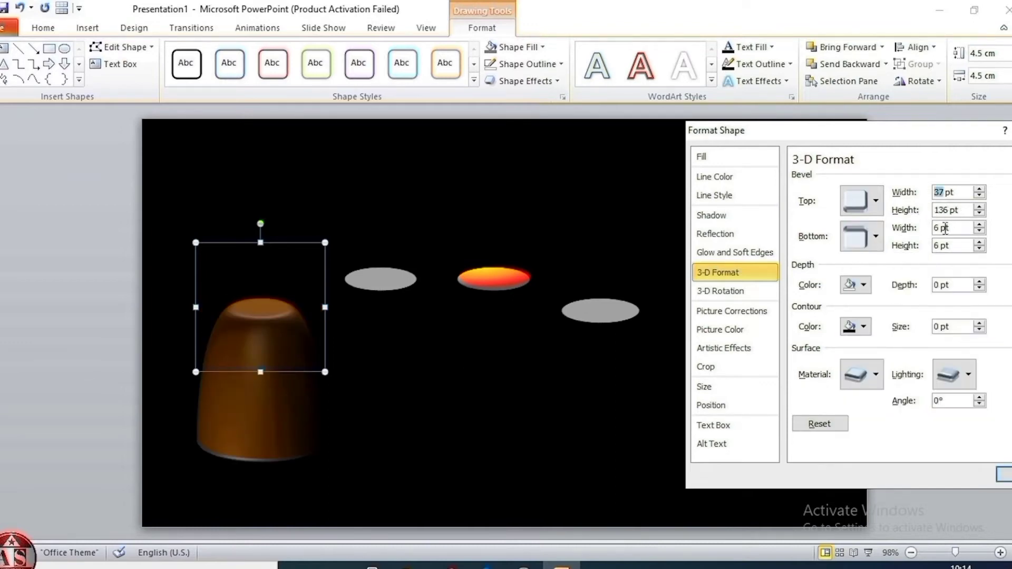
pyautogui.write('37')
pyautogui.doubleClick(944, 246)
pyautogui.write('136')
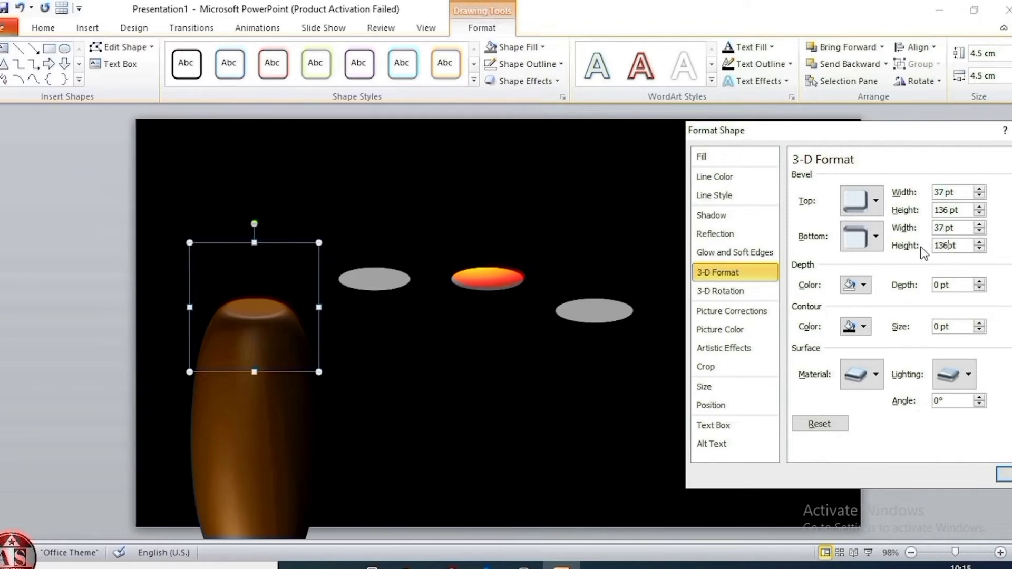
pyautogui.click(876, 375)
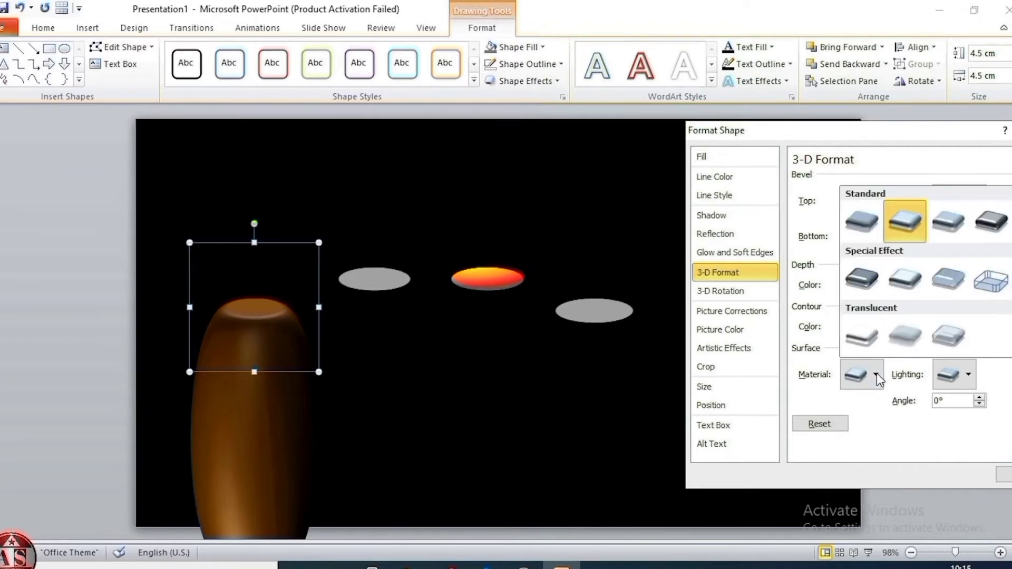
pyautogui.click(956, 219)
pyautogui.click(383, 280)
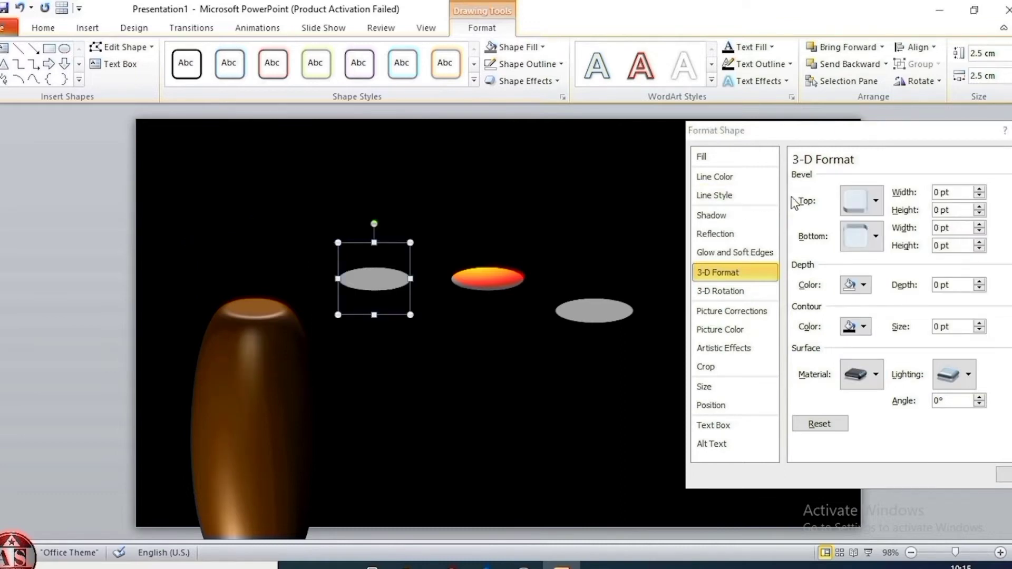
# Step: Give the grey ellipse a 36 × 80 pt top bevel and a metal material
pyautogui.click(876, 203)
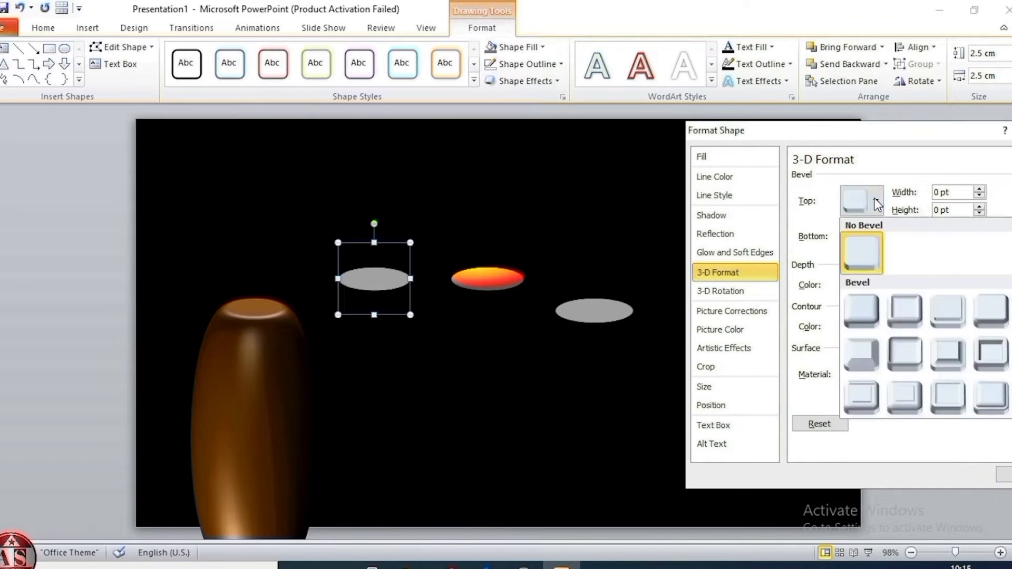
pyautogui.click(868, 357)
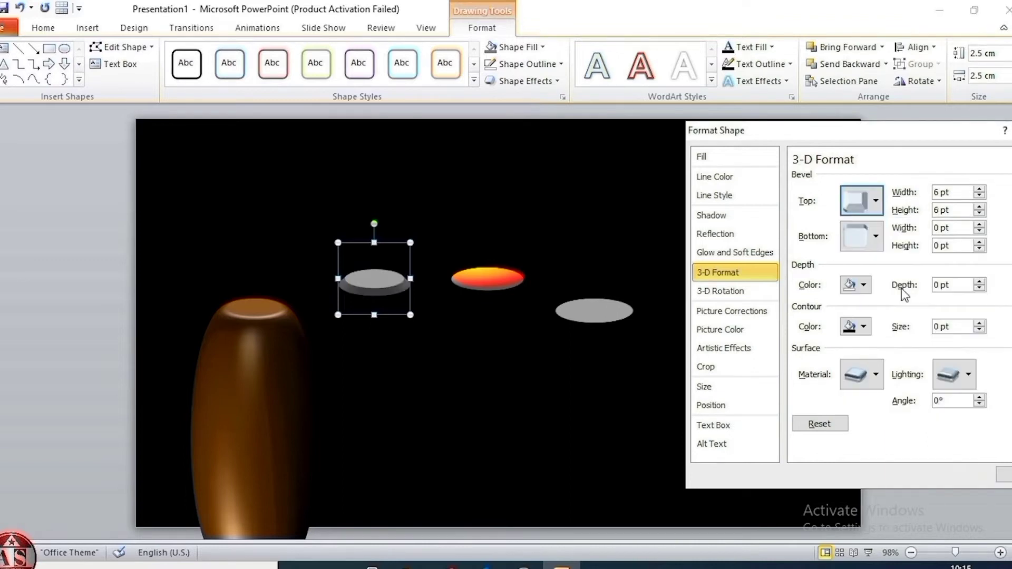
pyautogui.doubleClick(939, 192)
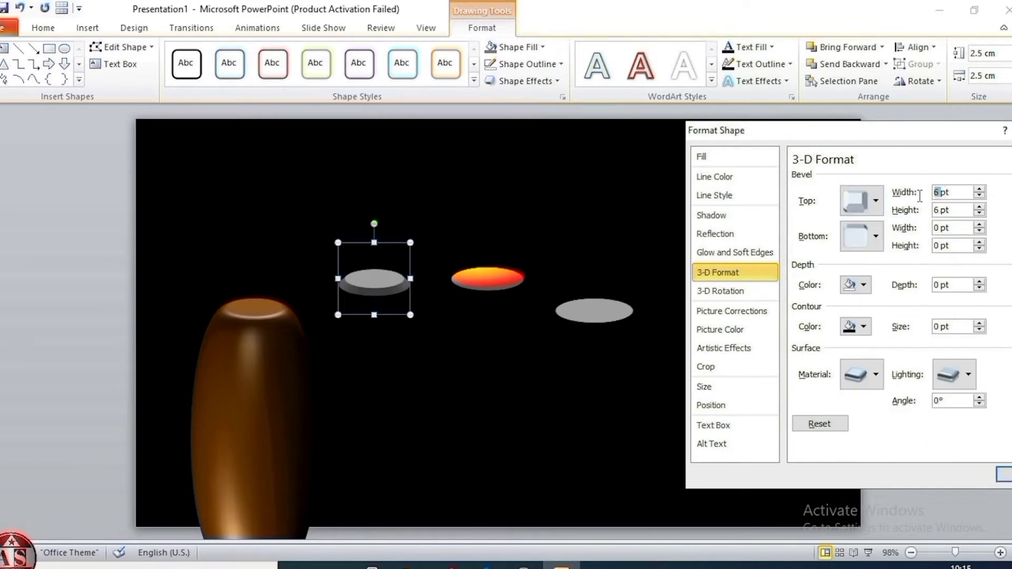
pyautogui.write('36')
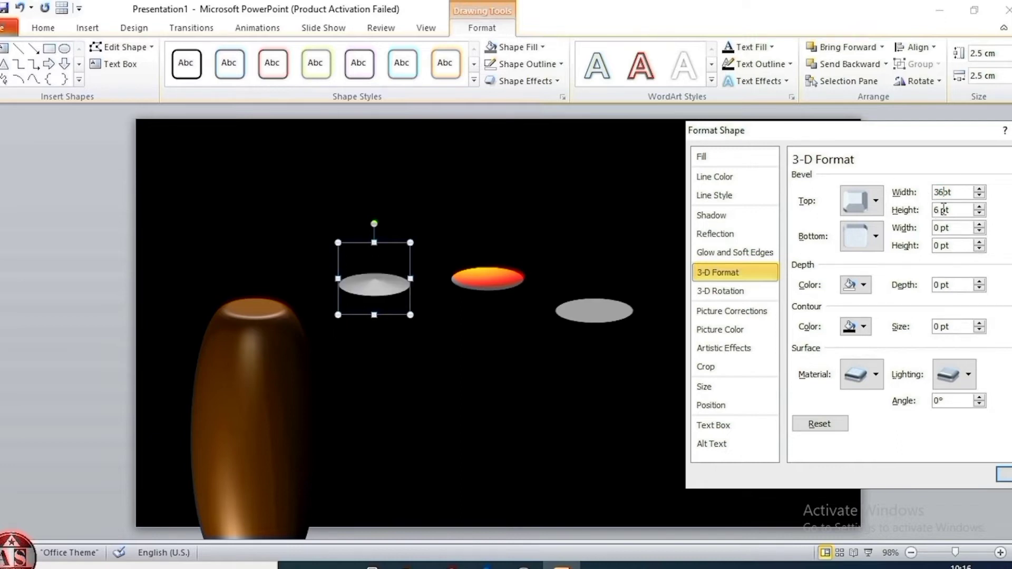
pyautogui.doubleClick(938, 210)
pyautogui.write('80')
pyautogui.click(875, 377)
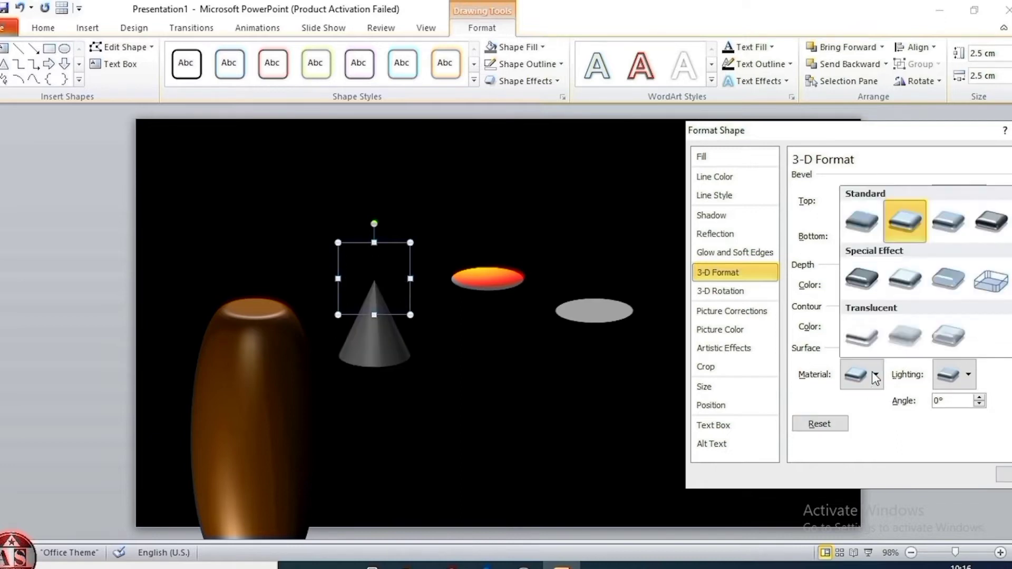
pyautogui.click(998, 227)
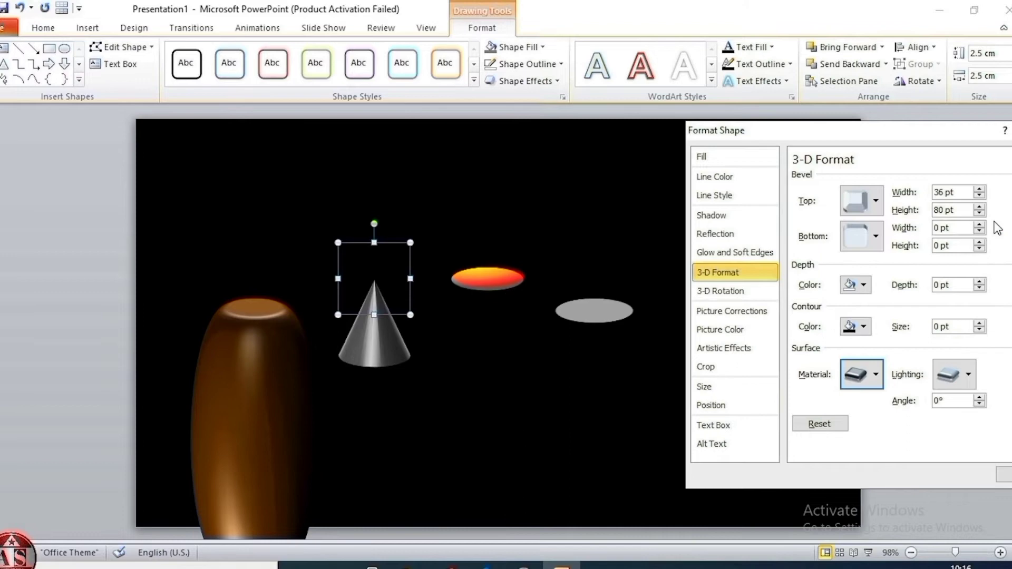
# Step: Give the orange ellipse an angled 35 × 108 pt bottom bevel and Translucent Powder material
pyautogui.click(485, 278)
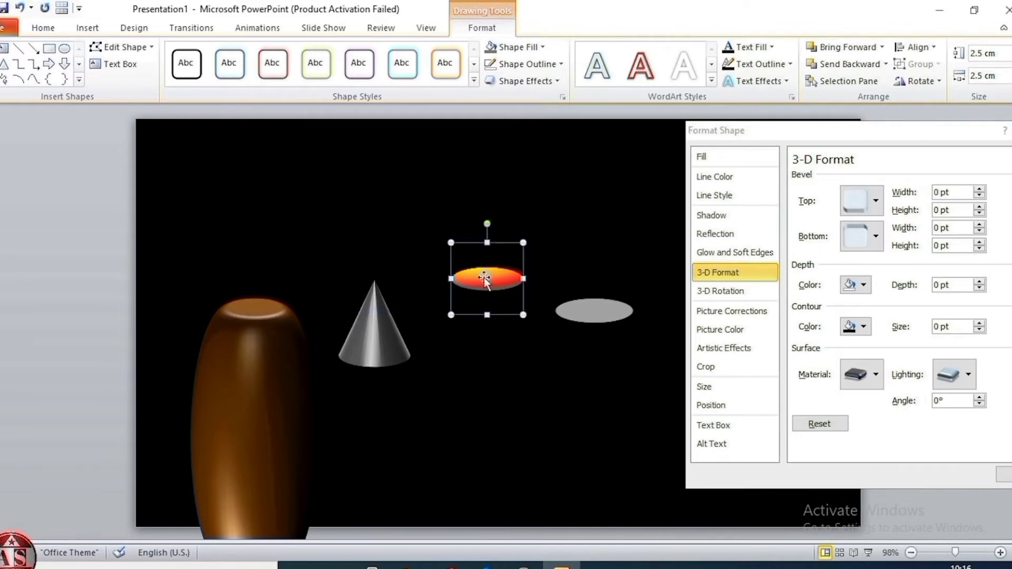
pyautogui.click(876, 237)
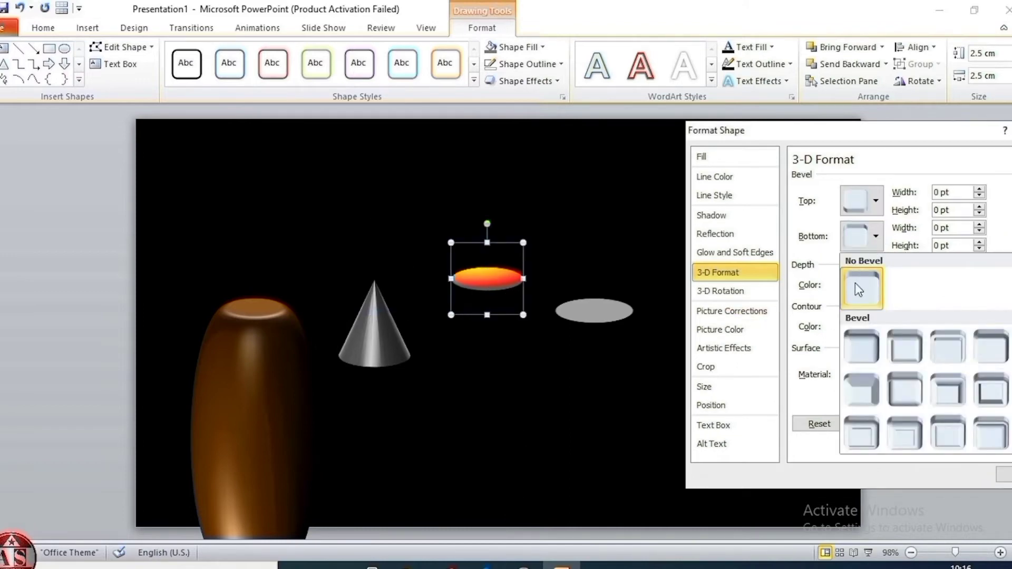
pyautogui.click(862, 391)
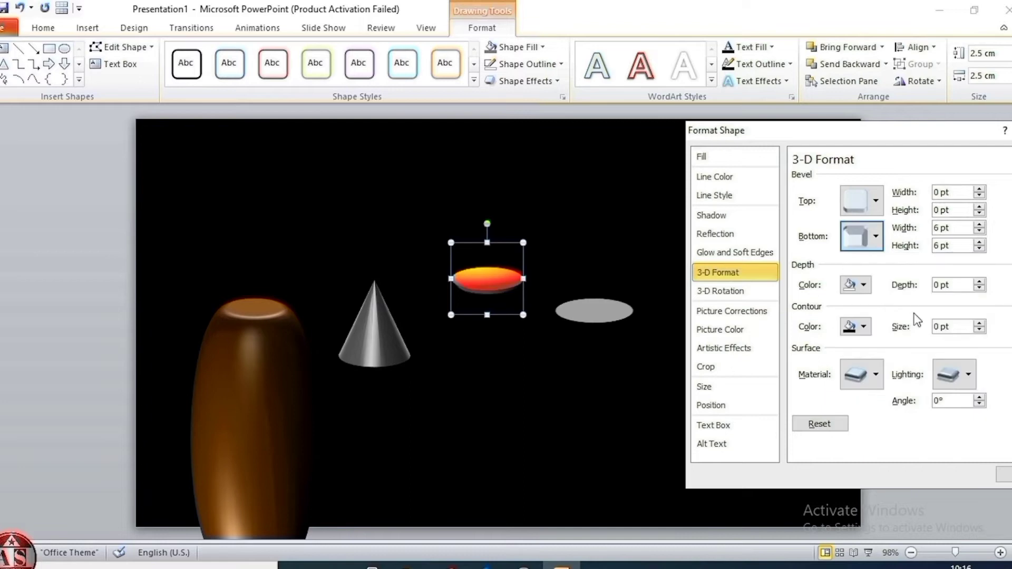
pyautogui.doubleClick(939, 228)
pyautogui.write('35')
pyautogui.doubleClick(937, 246)
pyautogui.write('108')
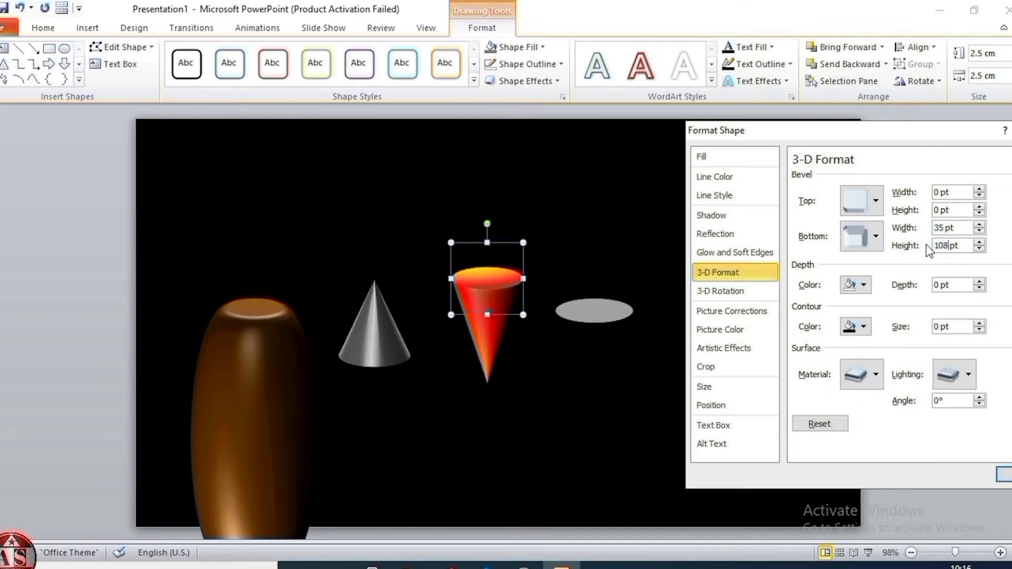
pyautogui.click(878, 375)
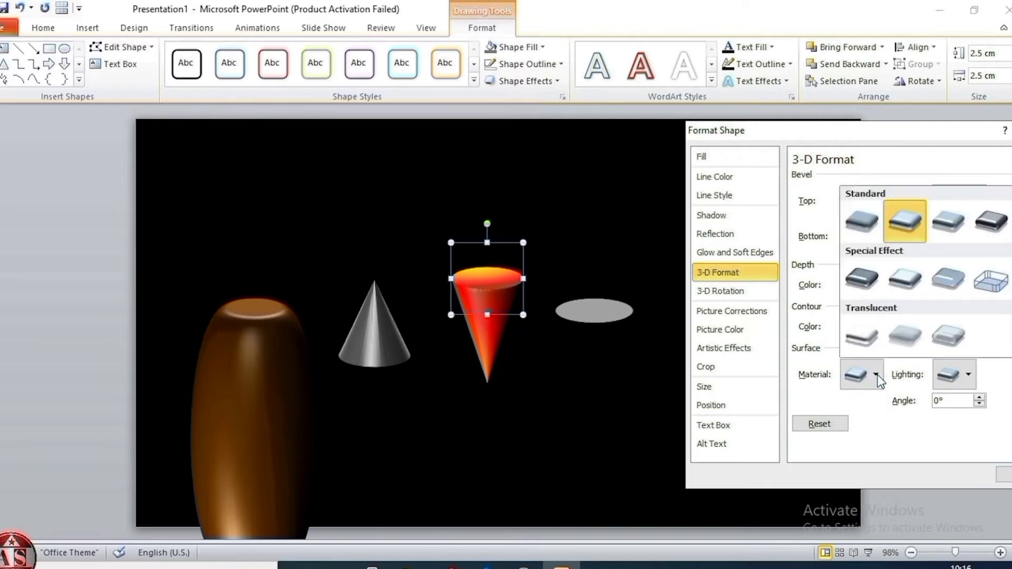
pyautogui.click(900, 337)
# Step: Give the grey ellipse a 20 × 12 pt bottom bevel, 12 pt depth and white Special Effect material
pyautogui.click(590, 319)
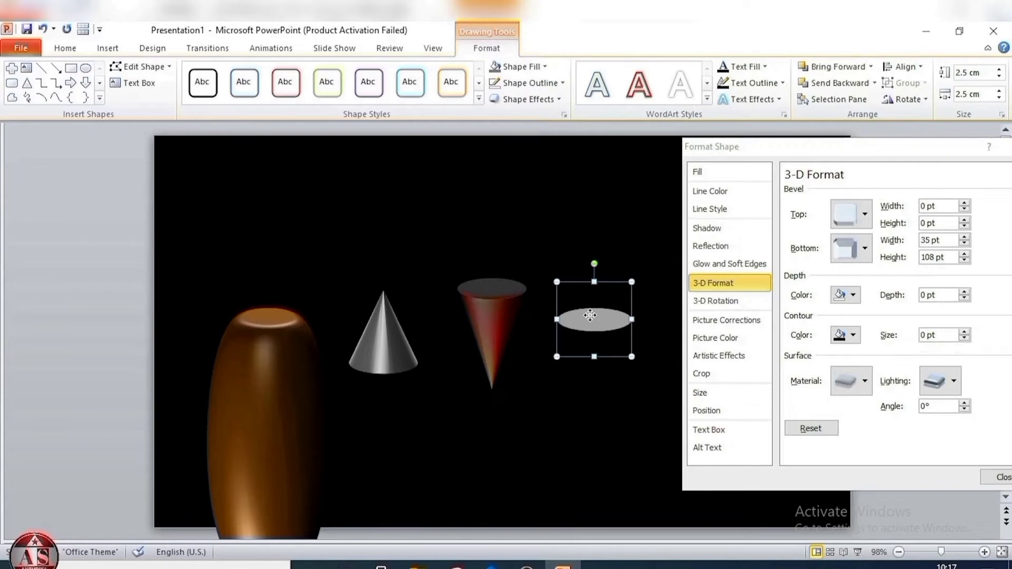
pyautogui.click(865, 248)
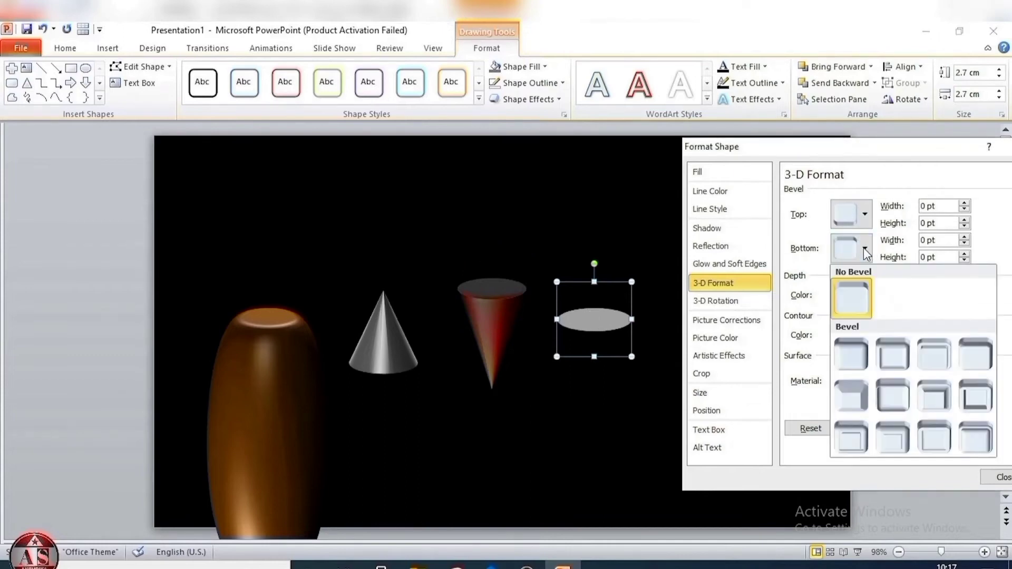
pyautogui.click(934, 353)
pyautogui.moveTo(931, 240); pyautogui.dragTo(914, 257)
pyautogui.write('20')
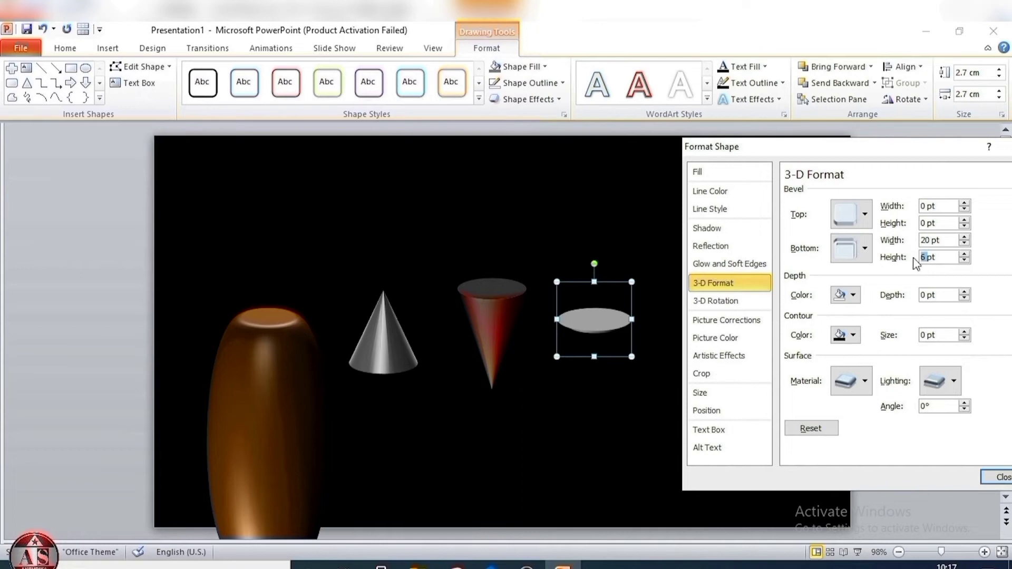
pyautogui.write('12')
pyautogui.moveTo(928, 295); pyautogui.dragTo(914, 296)
pyautogui.write('12')
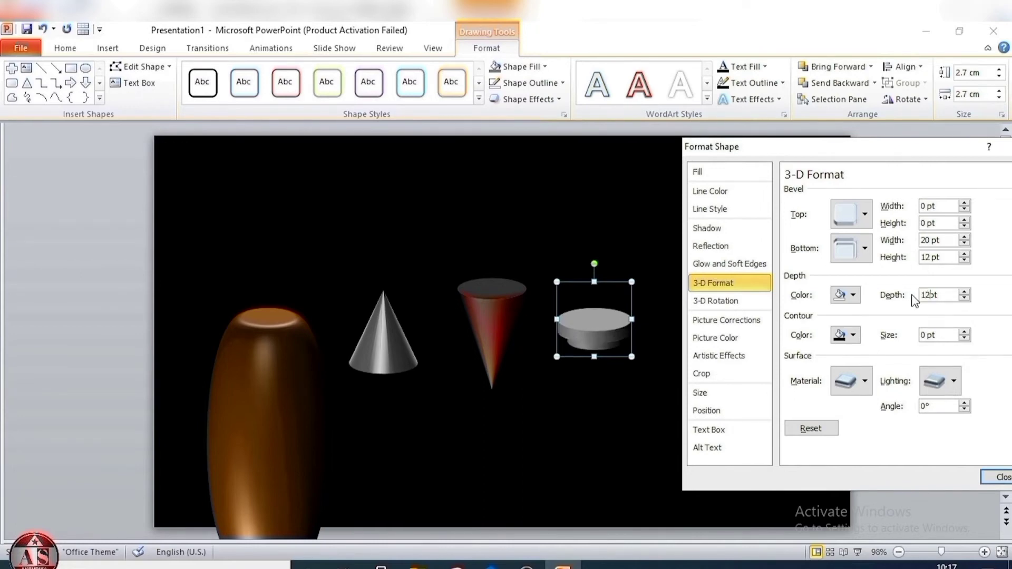
pyautogui.click(865, 381)
pyautogui.click(939, 298)
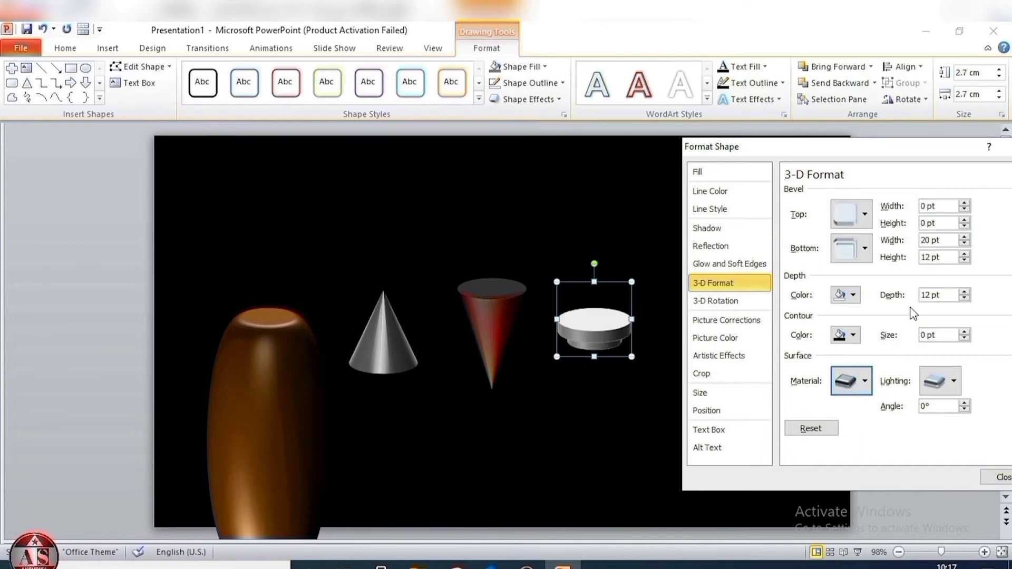
pyautogui.moveTo(856, 148); pyautogui.dragTo(60, 132)
# Step: Give the orange cross a 16 × 100 pt top bevel
pyautogui.click(716, 360)
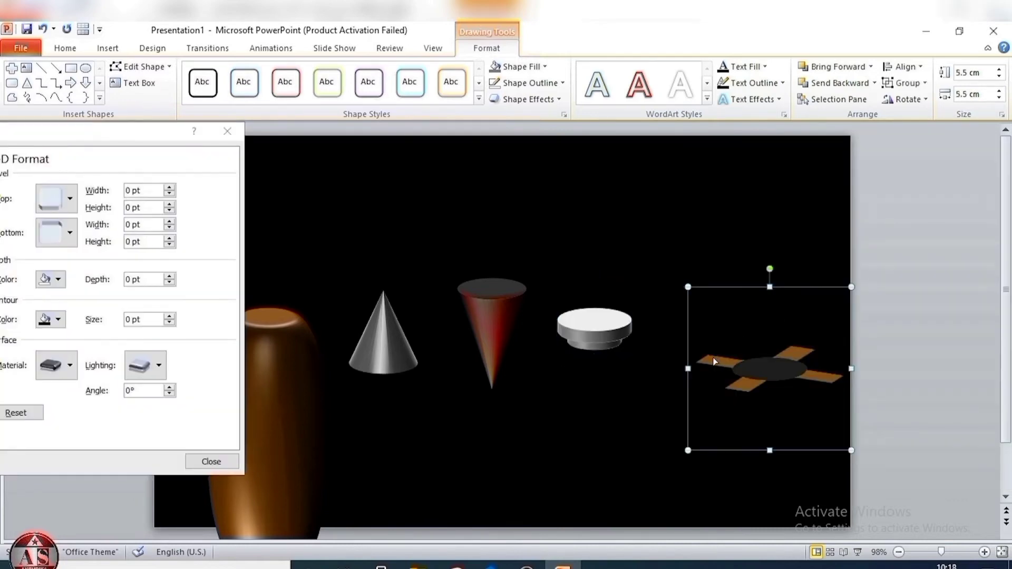
pyautogui.click(67, 199)
pyautogui.click(57, 303)
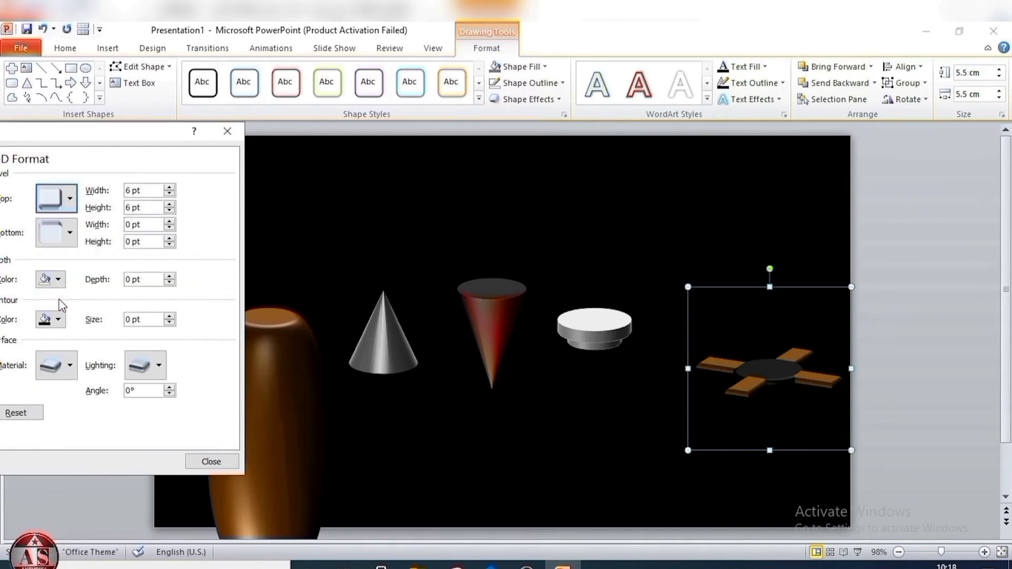
pyautogui.doubleClick(127, 190)
pyautogui.write('16')
pyautogui.write('100')
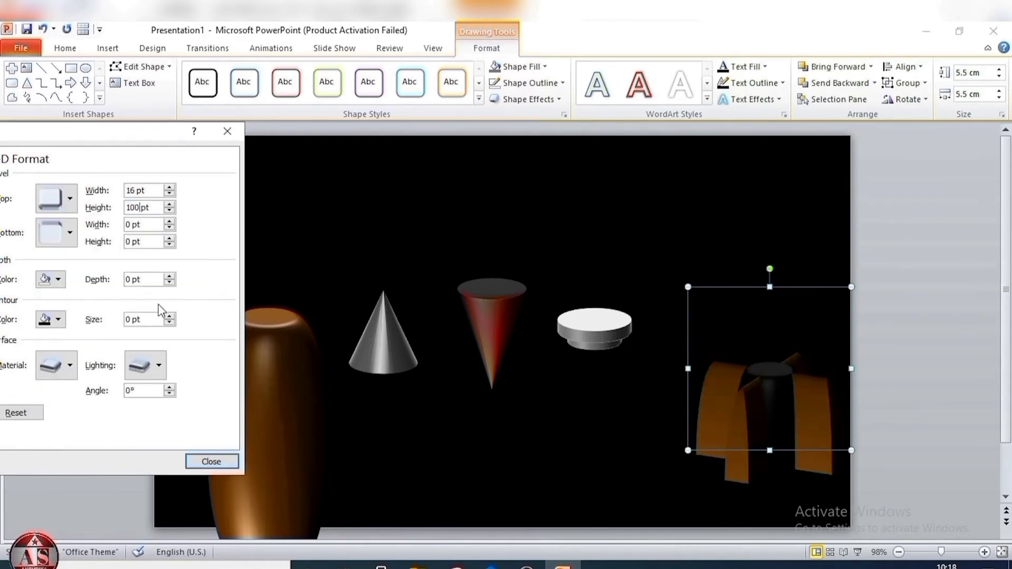
# Step: Add an 8 × 60 pt bottom bevel and Warm Matte material to the cross
pyautogui.click(70, 233)
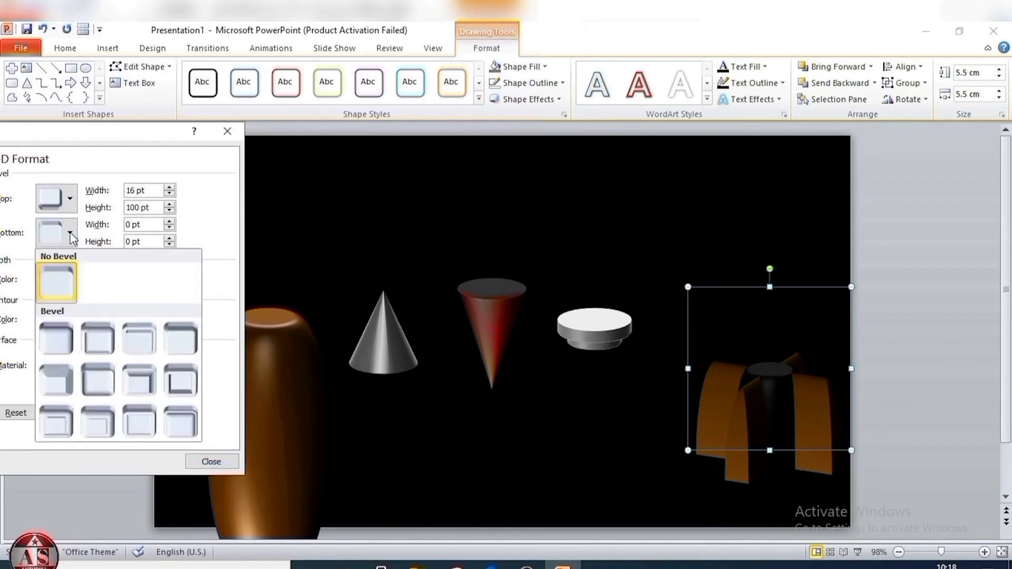
pyautogui.click(54, 377)
pyautogui.doubleClick(124, 224)
pyautogui.write('8')
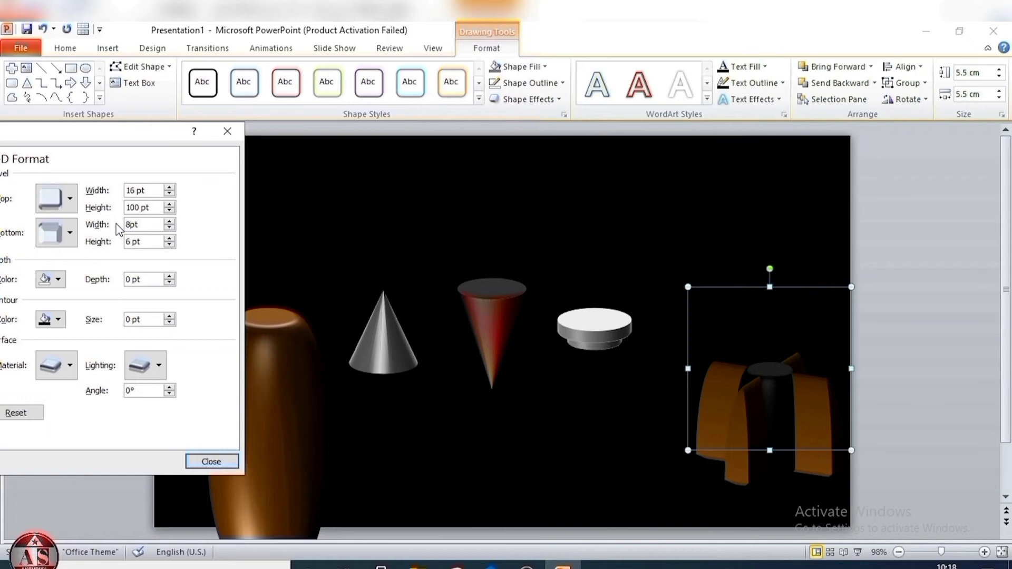
pyautogui.doubleClick(128, 241)
pyautogui.write('60')
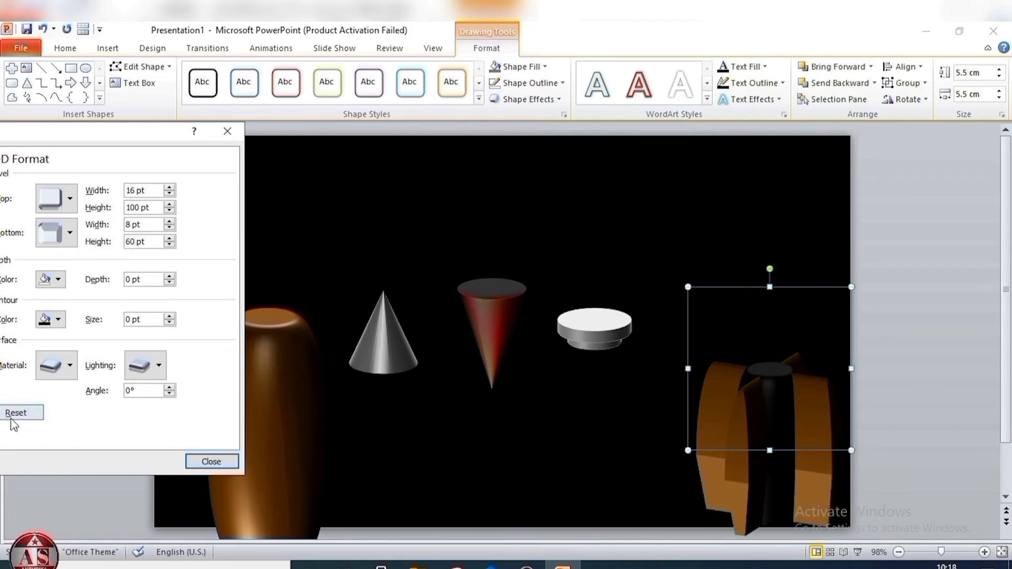
pyautogui.click(71, 365)
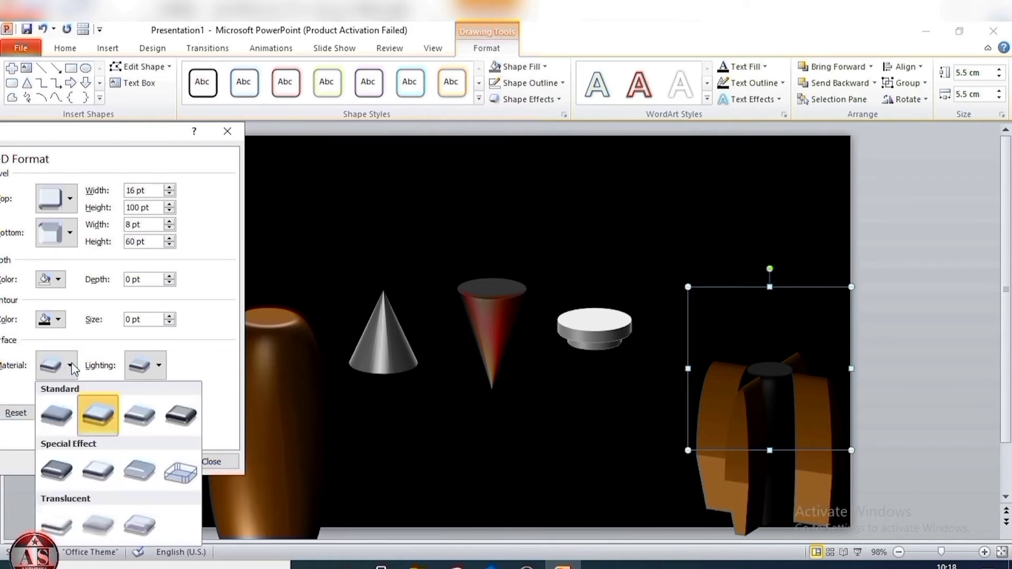
pyautogui.click(101, 416)
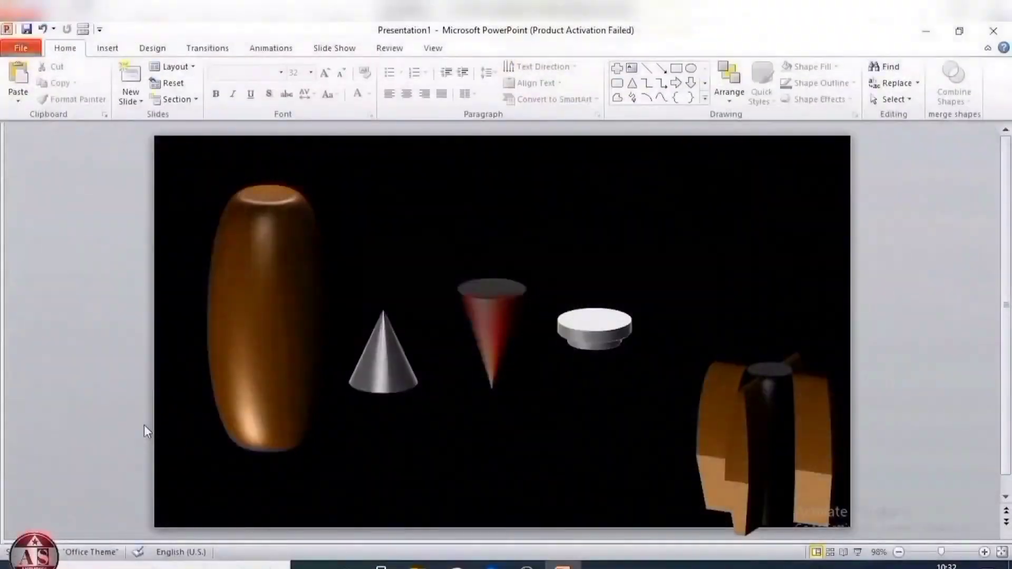
# Step: In Format Shape's 3-D Rotation settings, set the grey cone's distance from ground to 346 pt
pyautogui.click(255, 366)
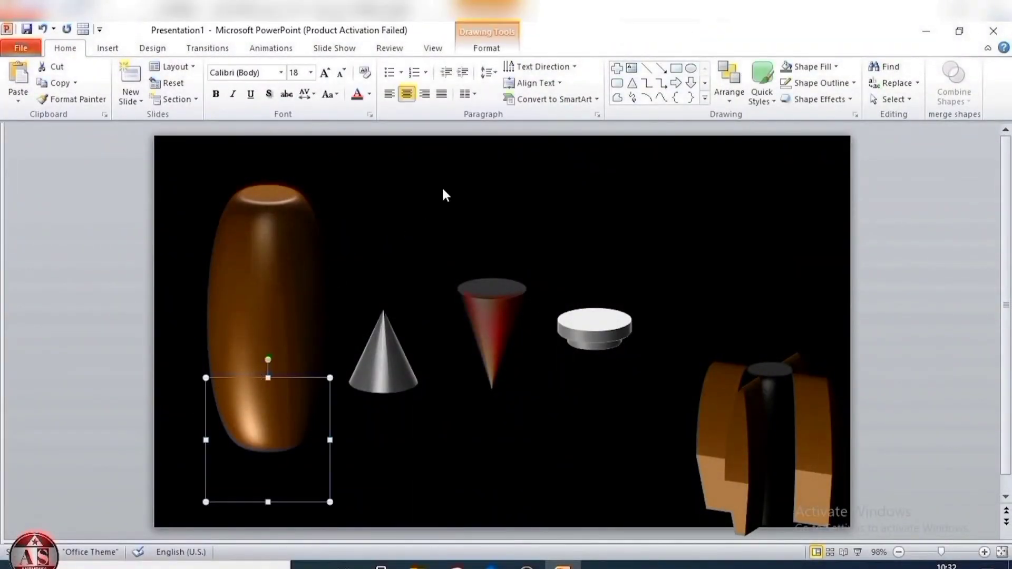
pyautogui.click(467, 49)
pyautogui.click(565, 114)
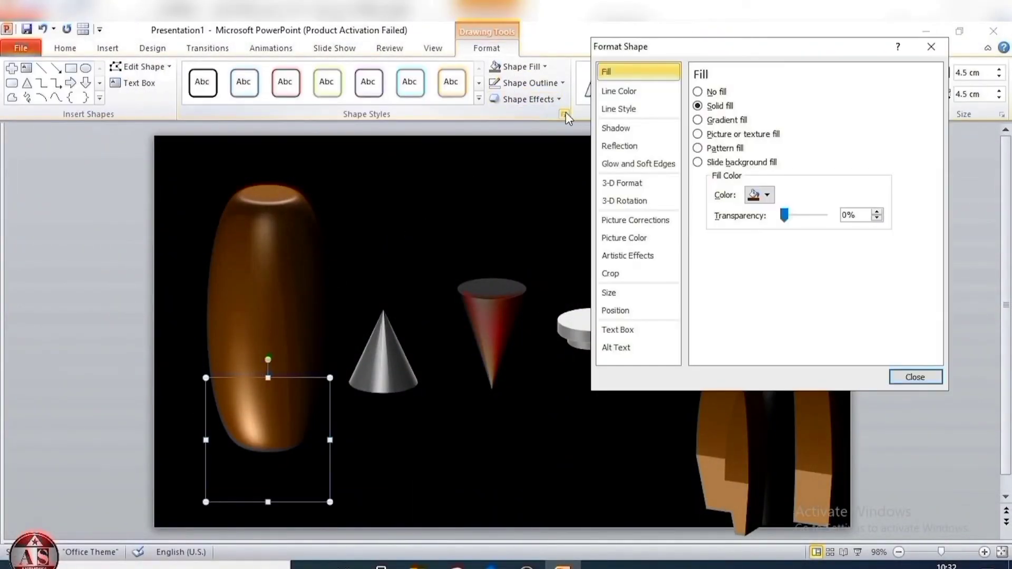
pyautogui.click(614, 200)
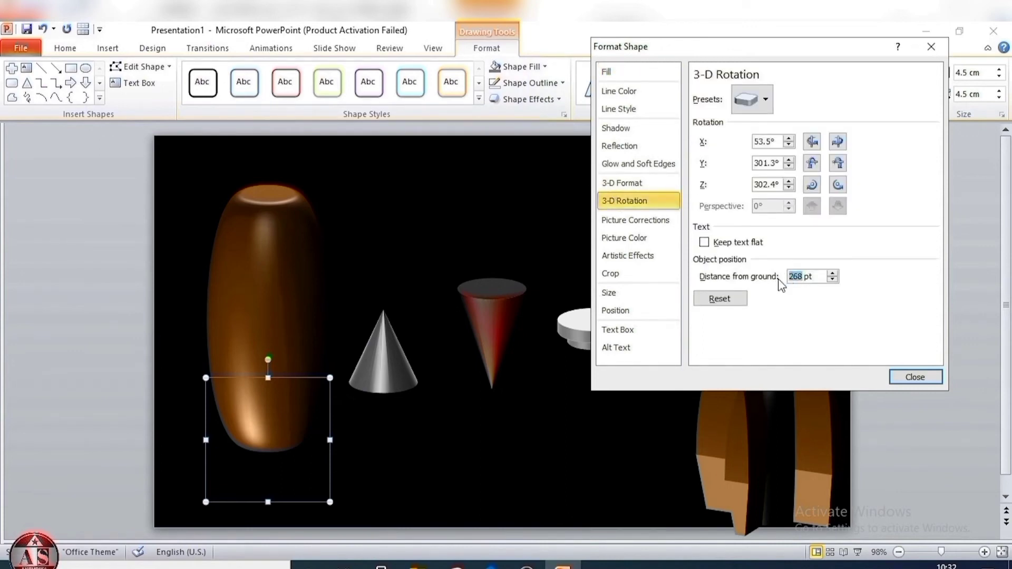
pyautogui.click(375, 371)
pyautogui.click(796, 276)
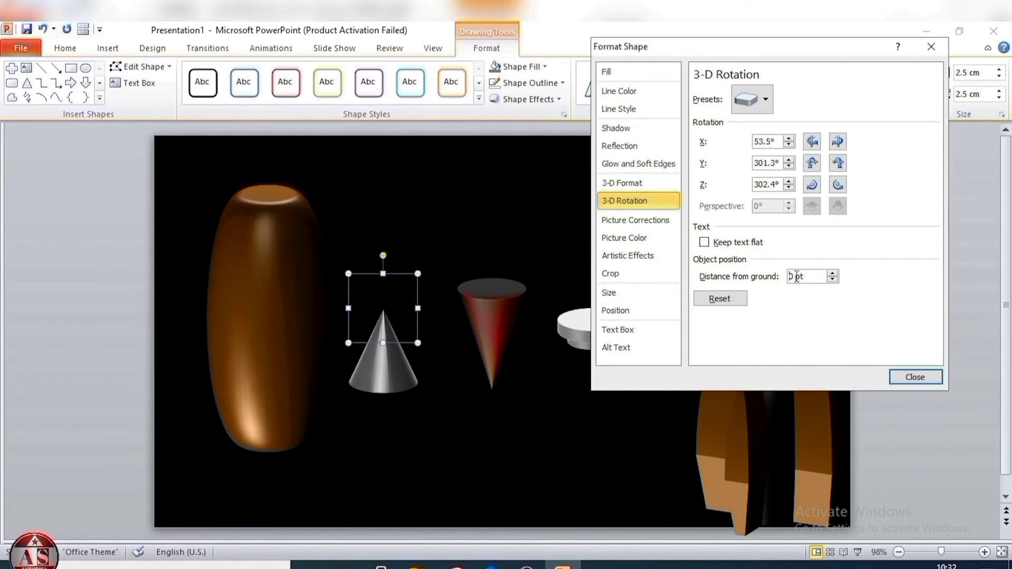
pyautogui.write('346')
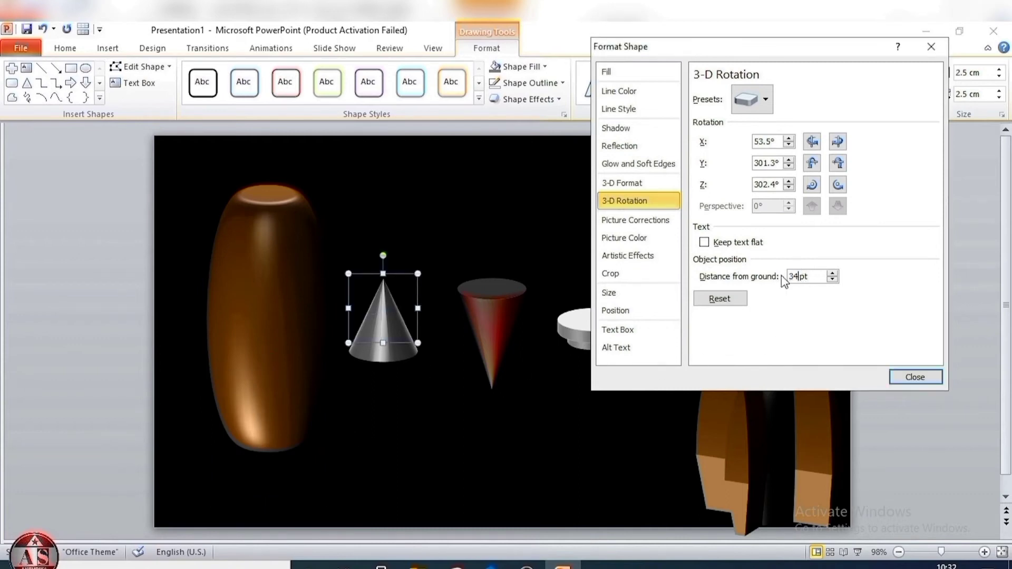
# Step: Set distance from ground to 4 pt for the white disc and 13 pt for the brown fins
pyautogui.click(580, 331)
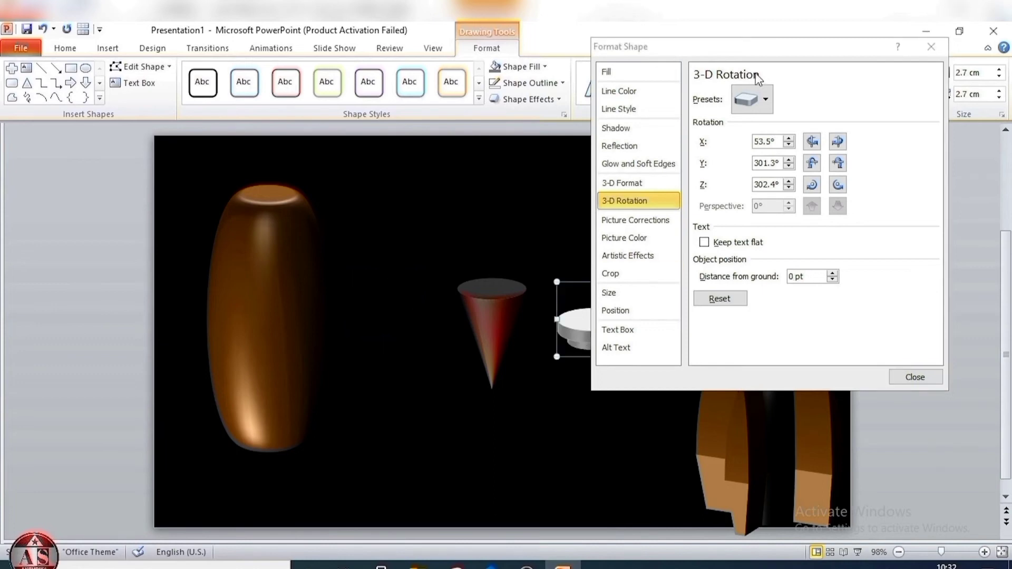
pyautogui.moveTo(745, 52); pyautogui.dragTo(277, 77)
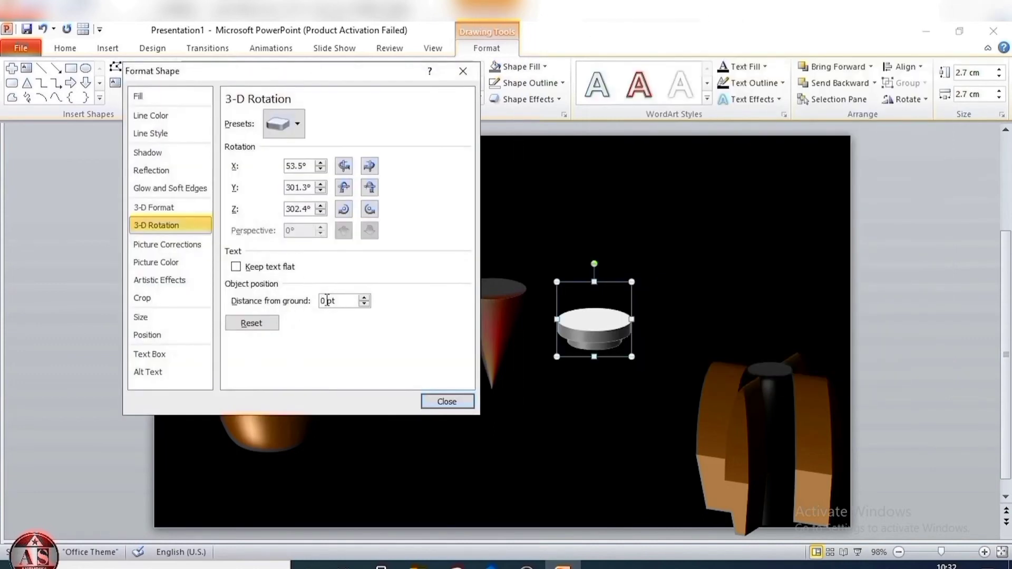
pyautogui.doubleClick(323, 301)
pyautogui.write('4')
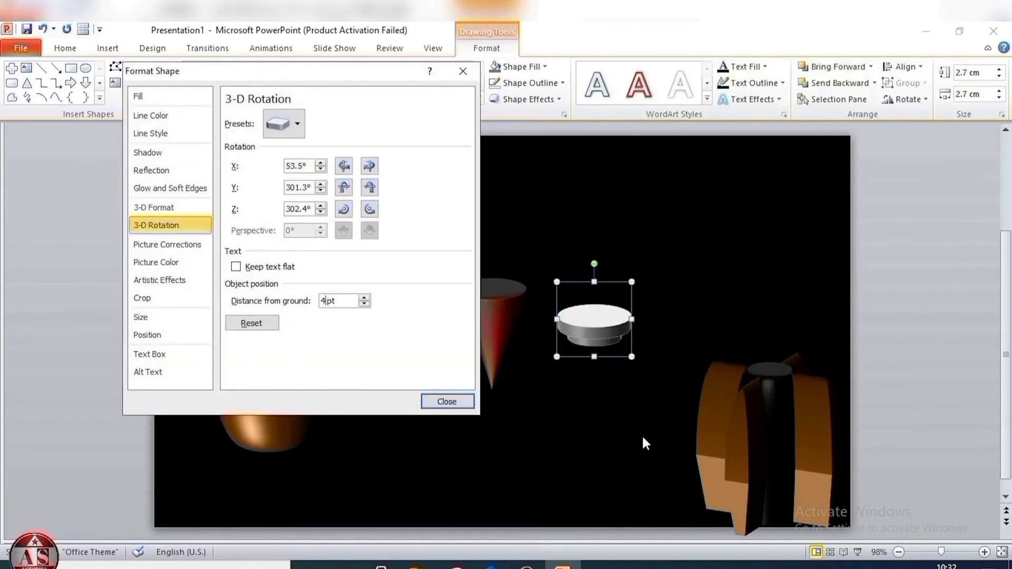
pyautogui.click(713, 439)
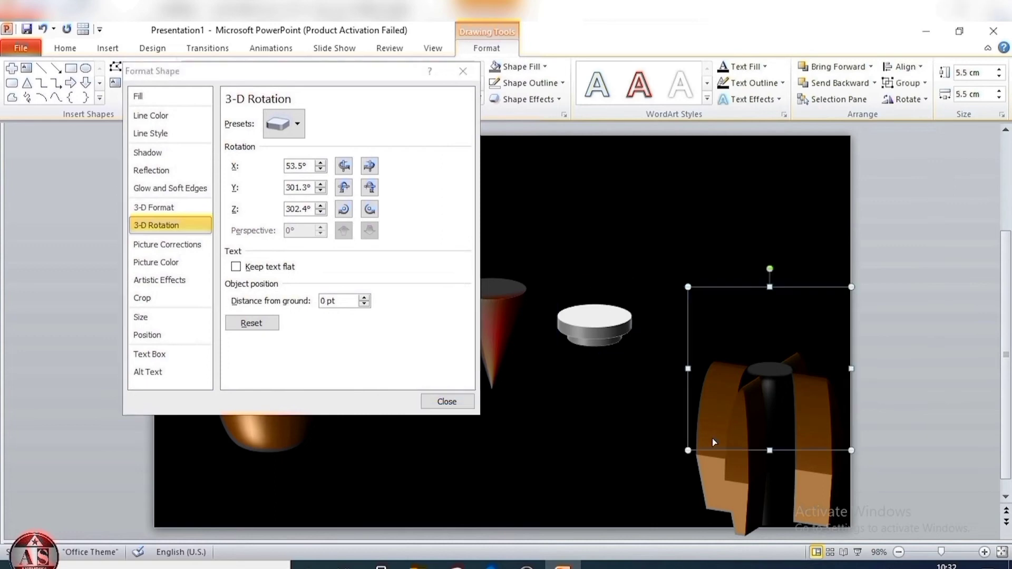
pyautogui.doubleClick(324, 301)
pyautogui.write('13')
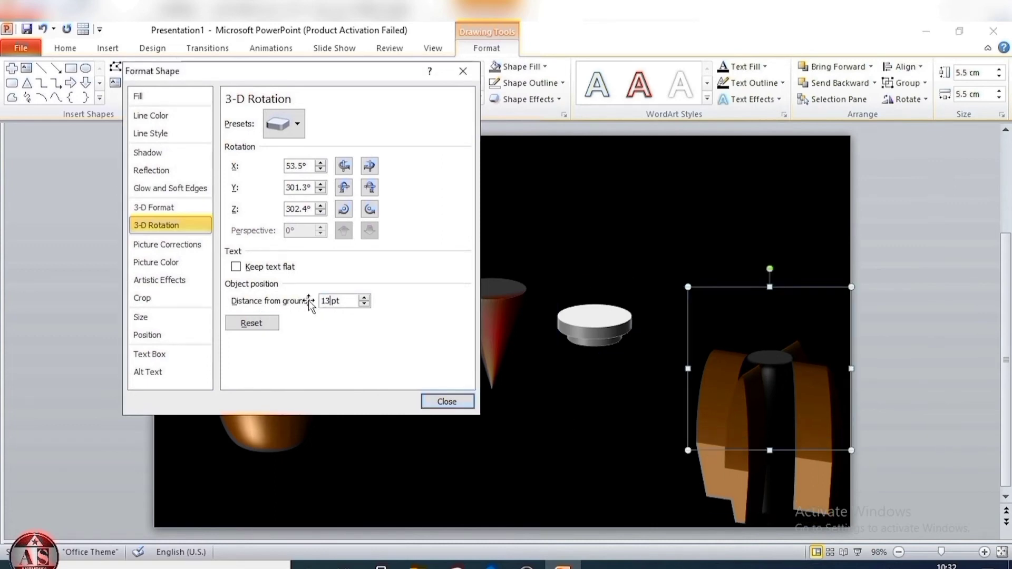
pyautogui.click(443, 440)
# Step: Select all five shapes and set their 3-D rotation preset to None
pyautogui.click(447, 403)
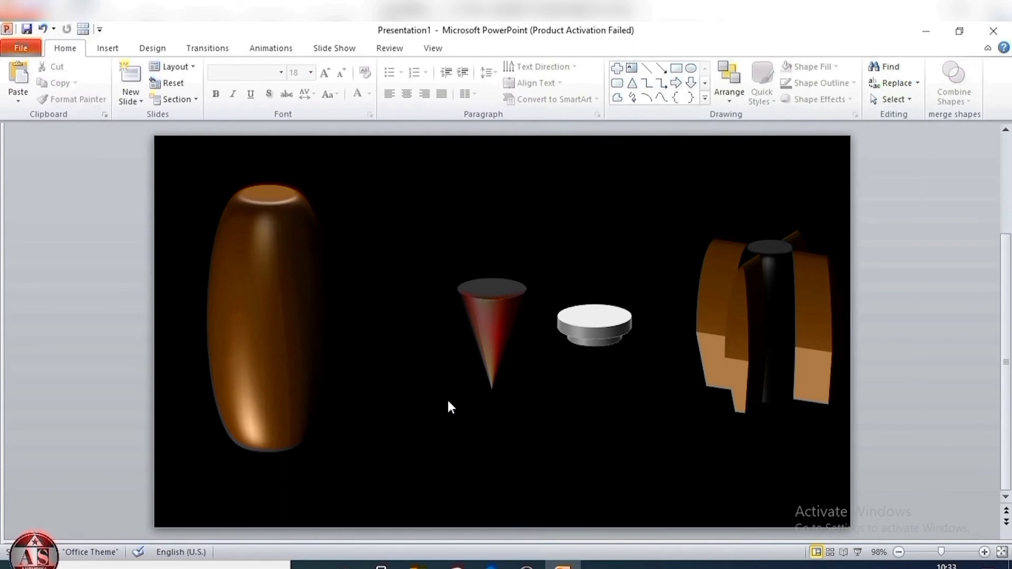
pyautogui.hotkey('ctrl', 'a')
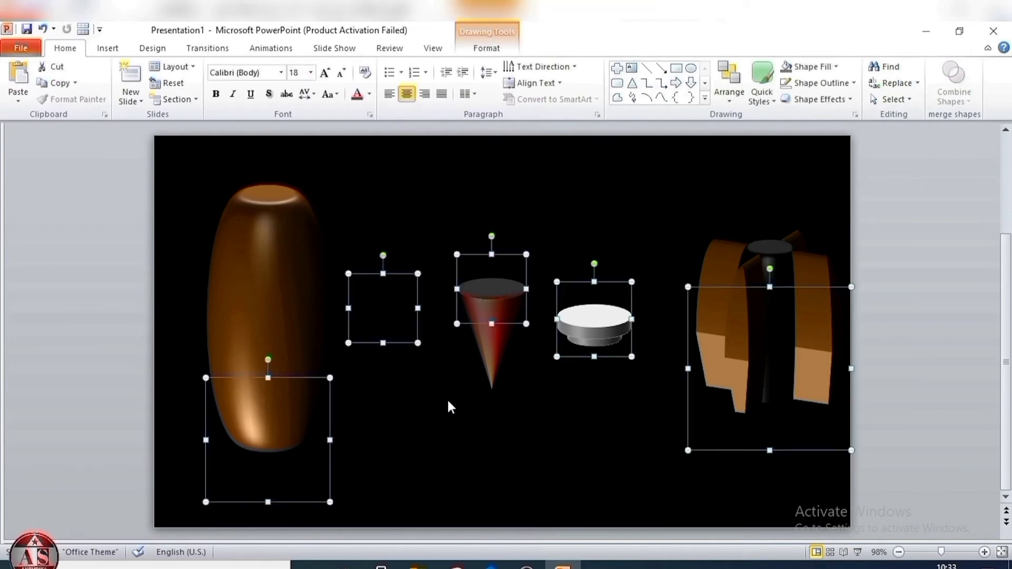
pyautogui.click(484, 48)
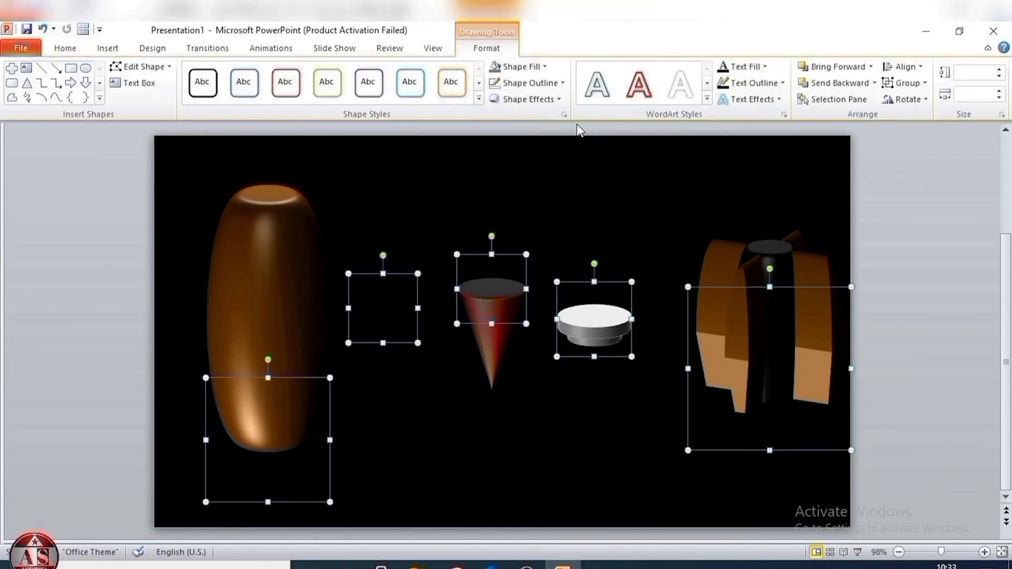
pyautogui.click(564, 115)
pyautogui.click(864, 266)
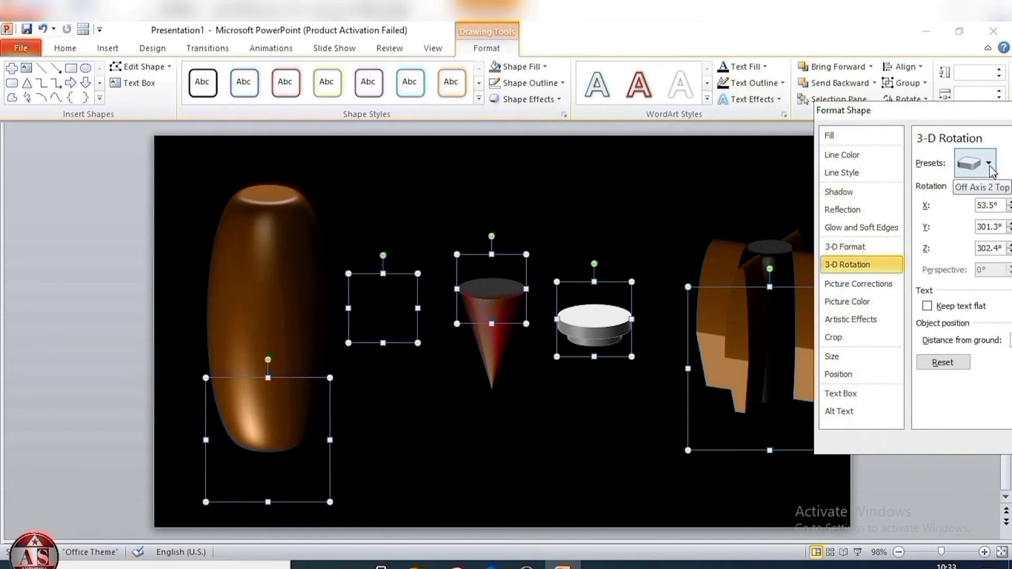
pyautogui.click(990, 165)
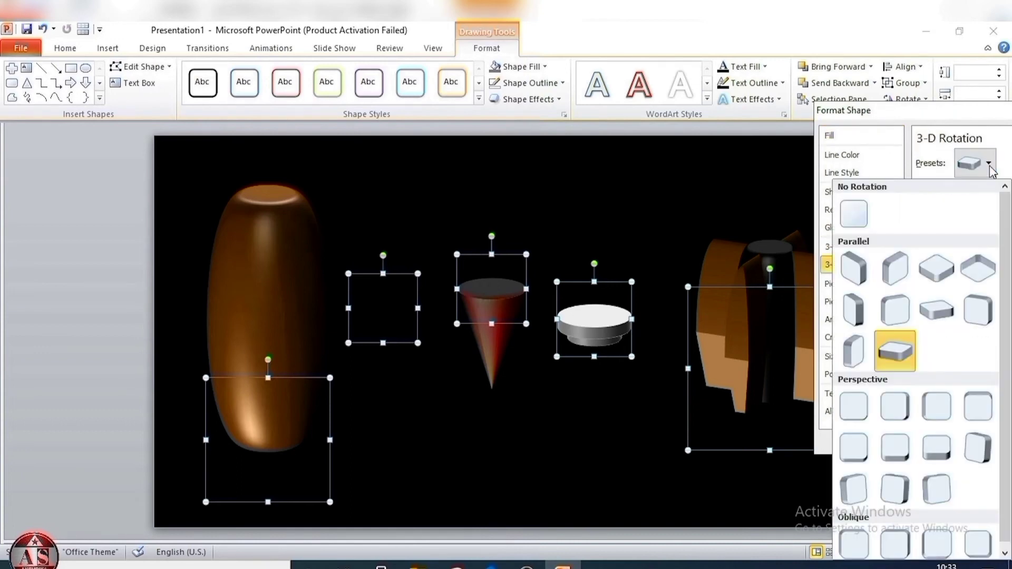
pyautogui.click(854, 214)
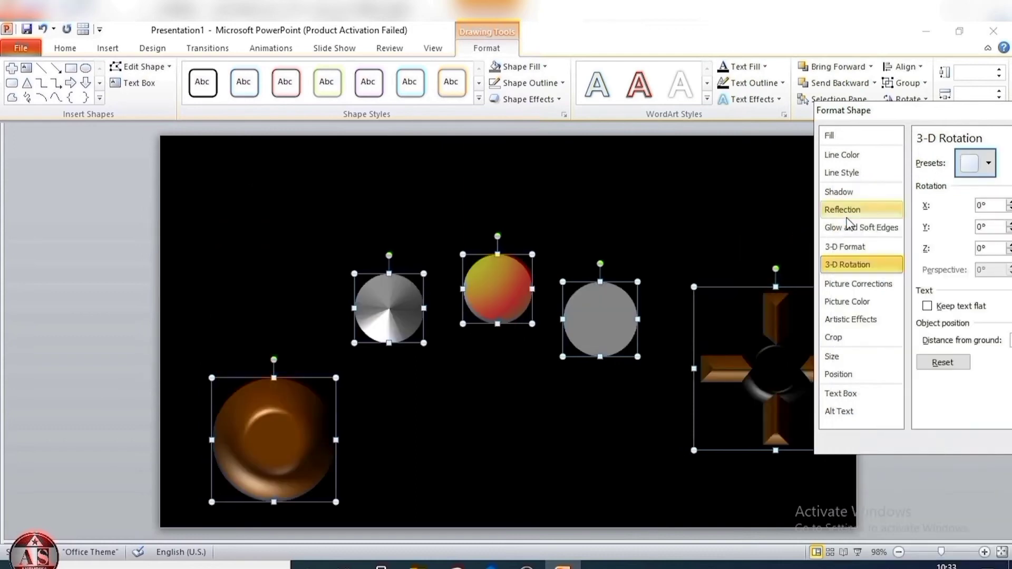
# Step: Align all the shapes to a shared centre line
pyautogui.click(903, 67)
pyautogui.click(918, 100)
pyautogui.click(923, 67)
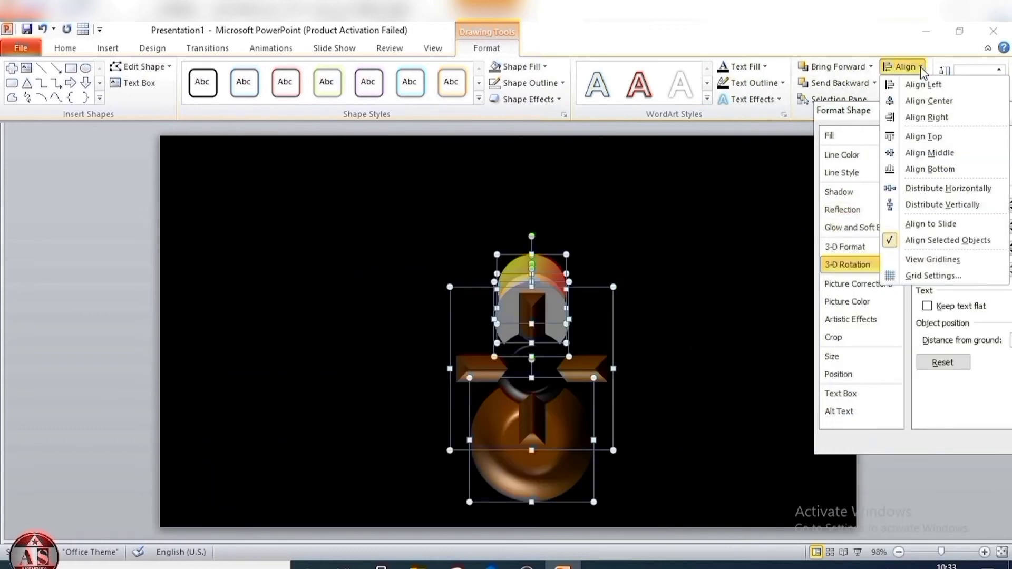
# Step: Align the shapes middle and group them into one rocket object
pyautogui.click(931, 153)
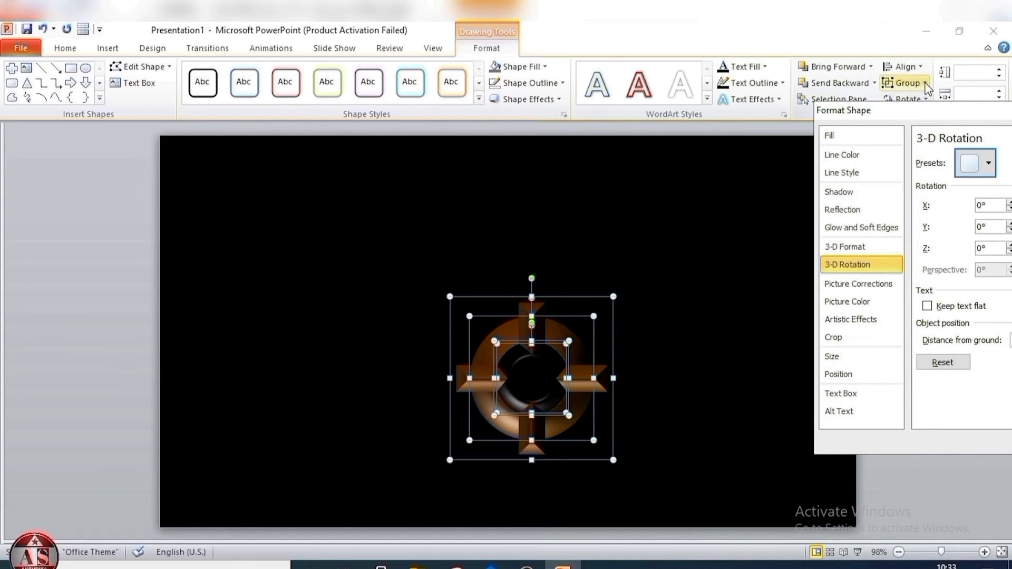
pyautogui.click(908, 82)
pyautogui.click(925, 105)
# Step: Rotate the rocket to X 280°, Y 330°, Z 160° and move it to the slide's right edge
pyautogui.moveTo(925, 107); pyautogui.dragTo(851, 109)
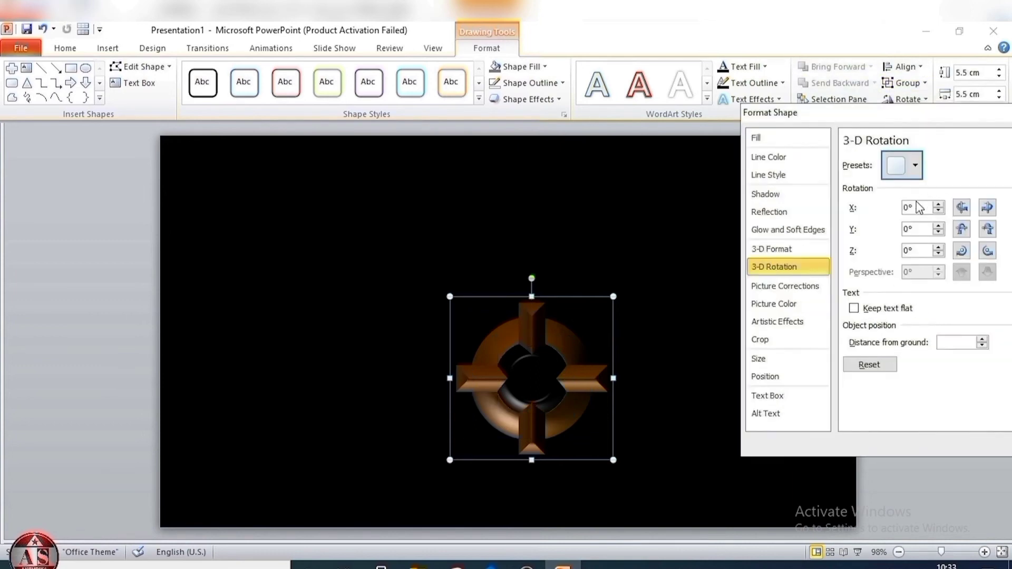
pyautogui.write('280')
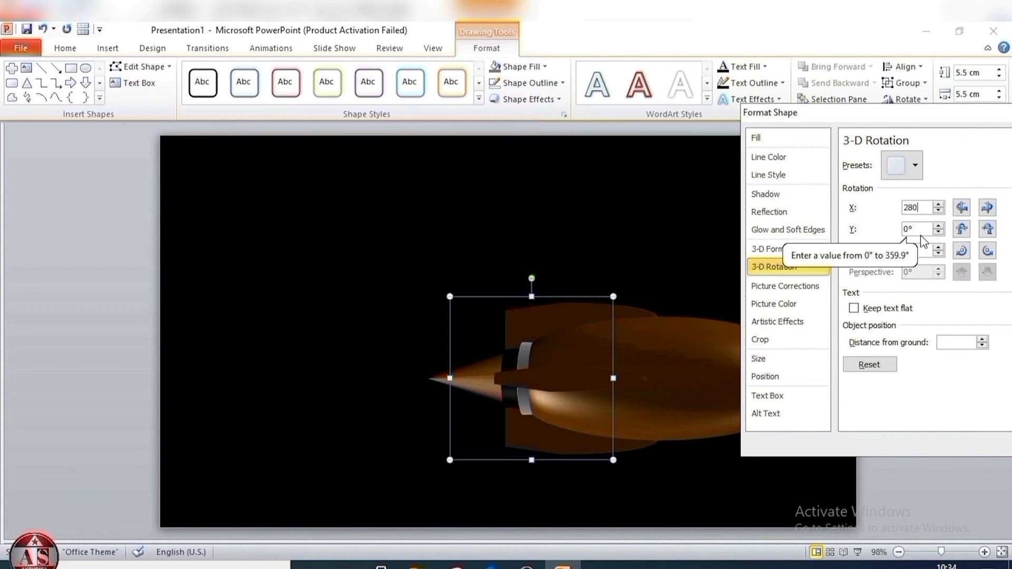
pyautogui.press('Tab')
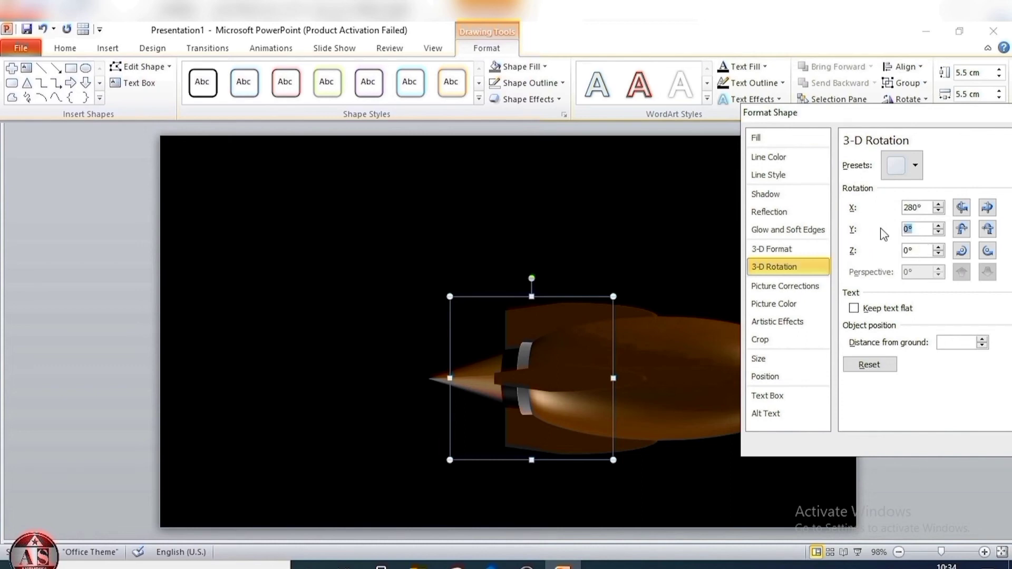
pyautogui.write('330')
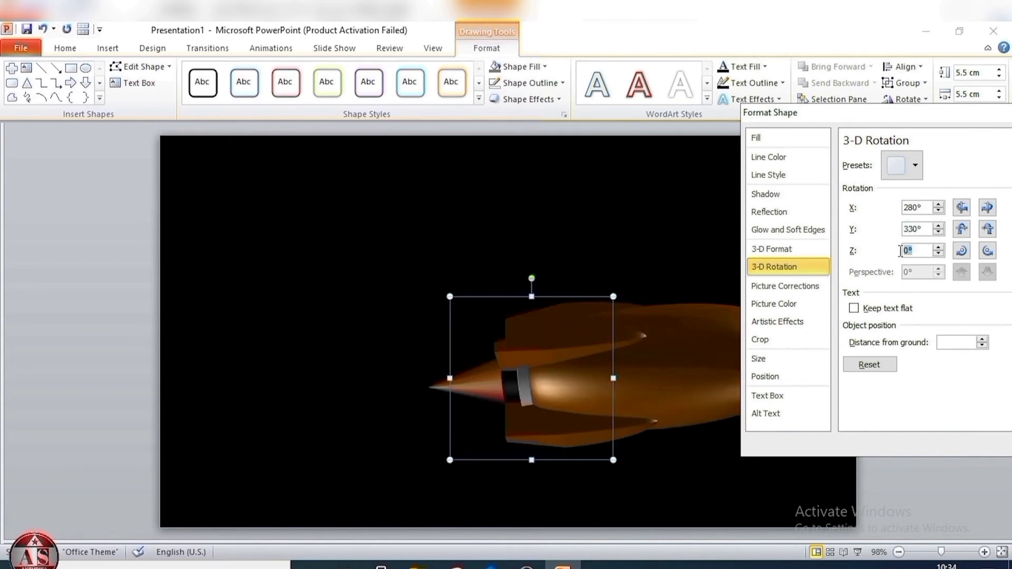
pyautogui.write('160')
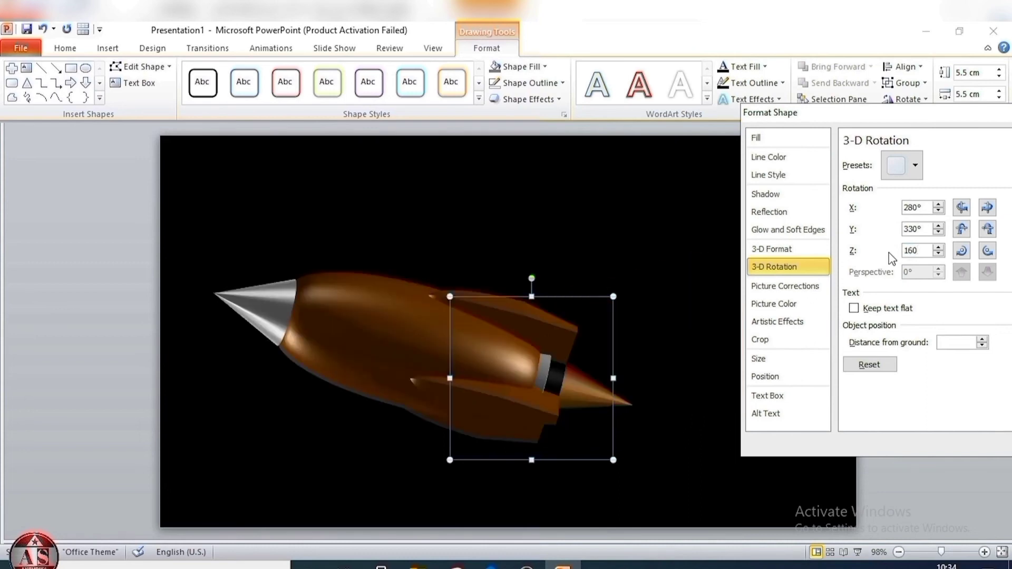
pyautogui.press('Return')
pyautogui.moveTo(457, 451); pyautogui.dragTo(669, 458)
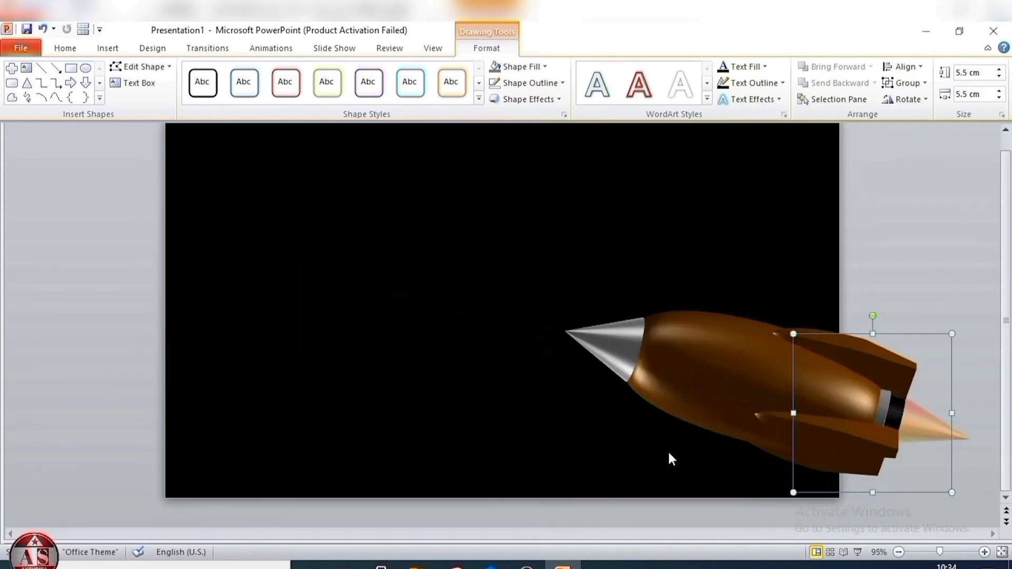
# Step: Add a Lines motion path to the rocket aimed toward the upper left
pyautogui.scroll(-5, 653, 382)
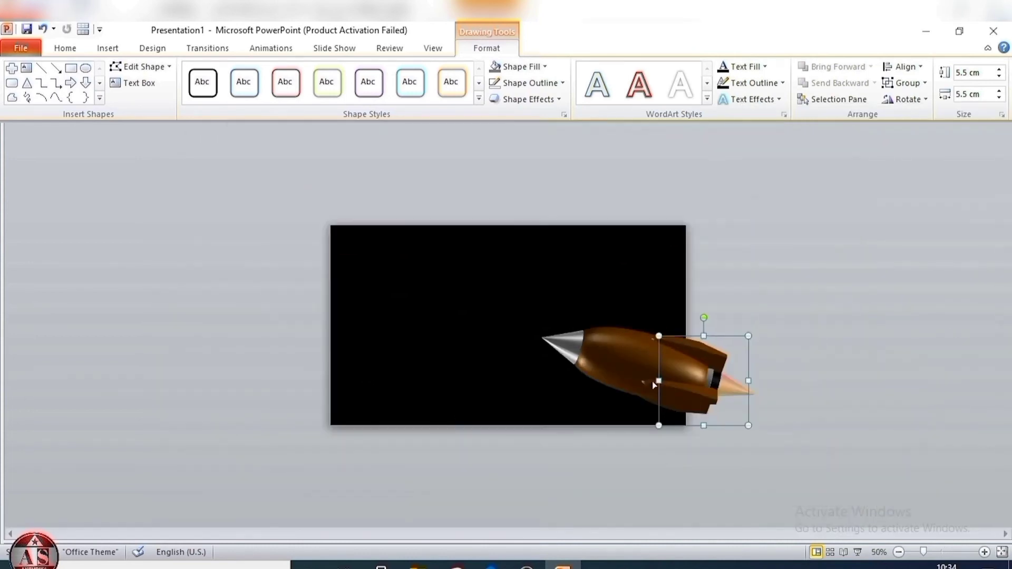
pyautogui.click(277, 51)
pyautogui.click(676, 84)
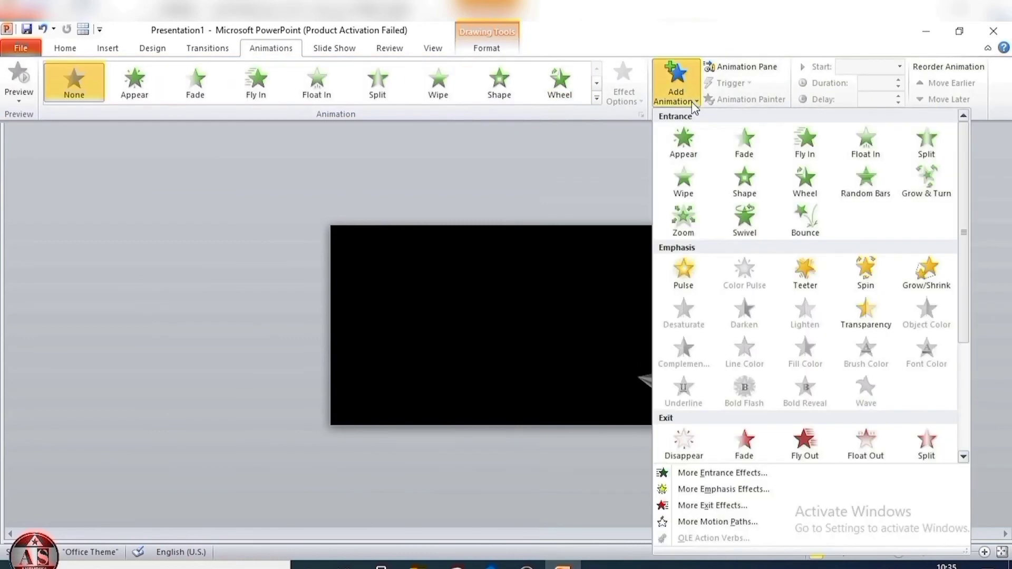
pyautogui.scroll(-5, 811, 316)
pyautogui.click(682, 417)
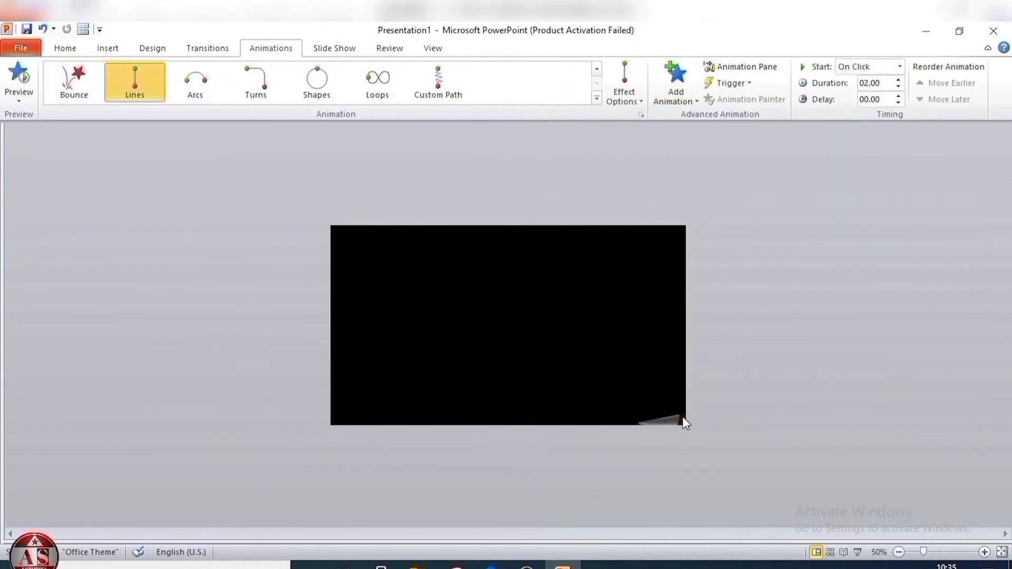
pyautogui.moveTo(804, 464); pyautogui.dragTo(173, 215)
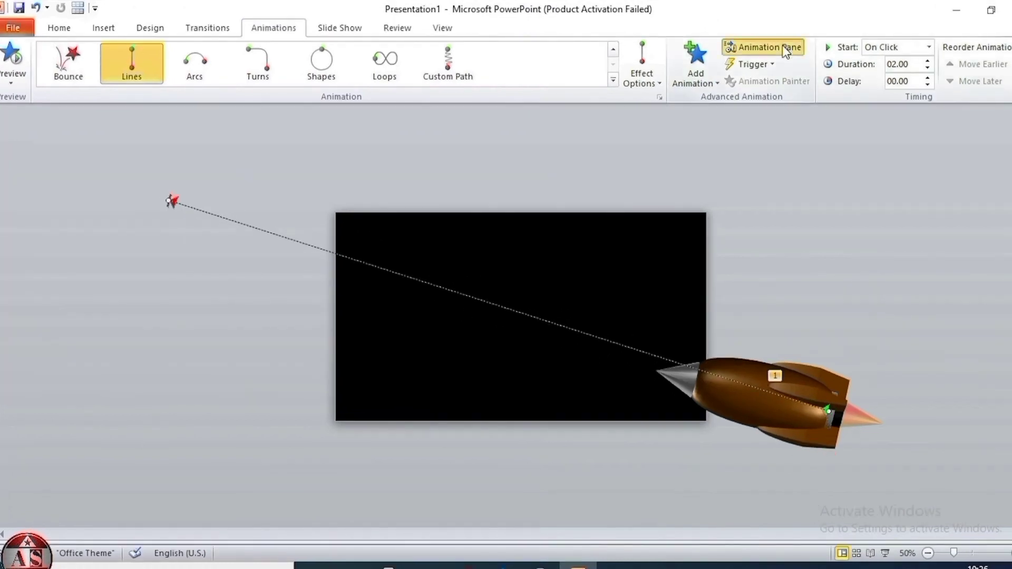
# Step: Time the path With Previous, 5 seconds, repeating Until End of Slide, with 0 s smooth start
pyautogui.click(784, 48)
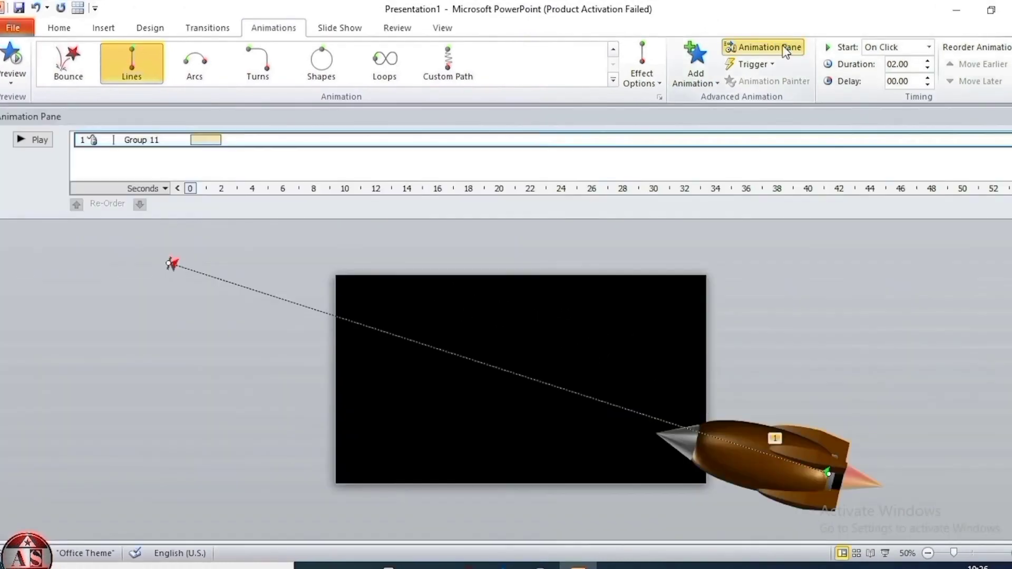
pyautogui.rightClick(955, 141)
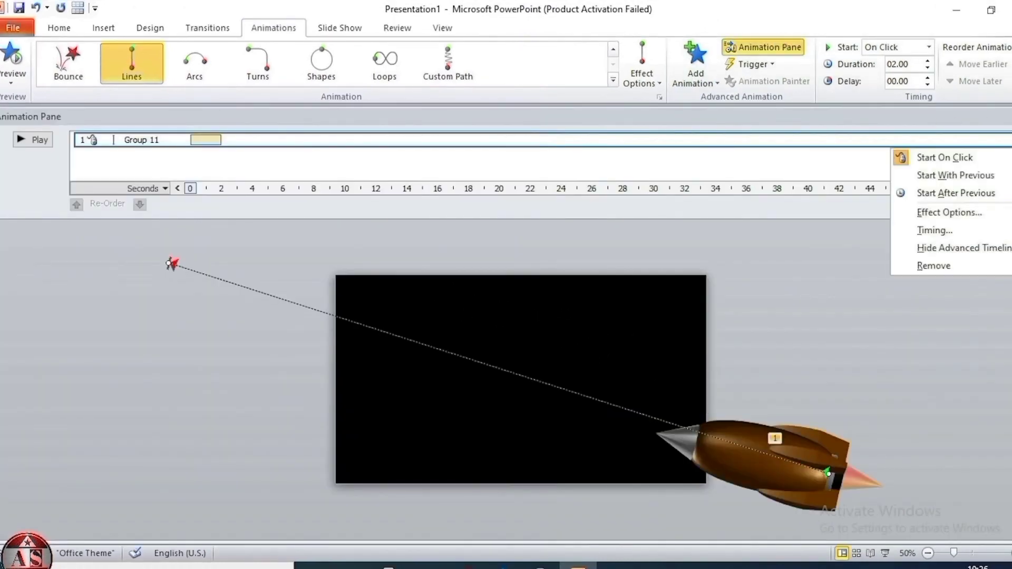
pyautogui.click(951, 232)
pyautogui.click(539, 189)
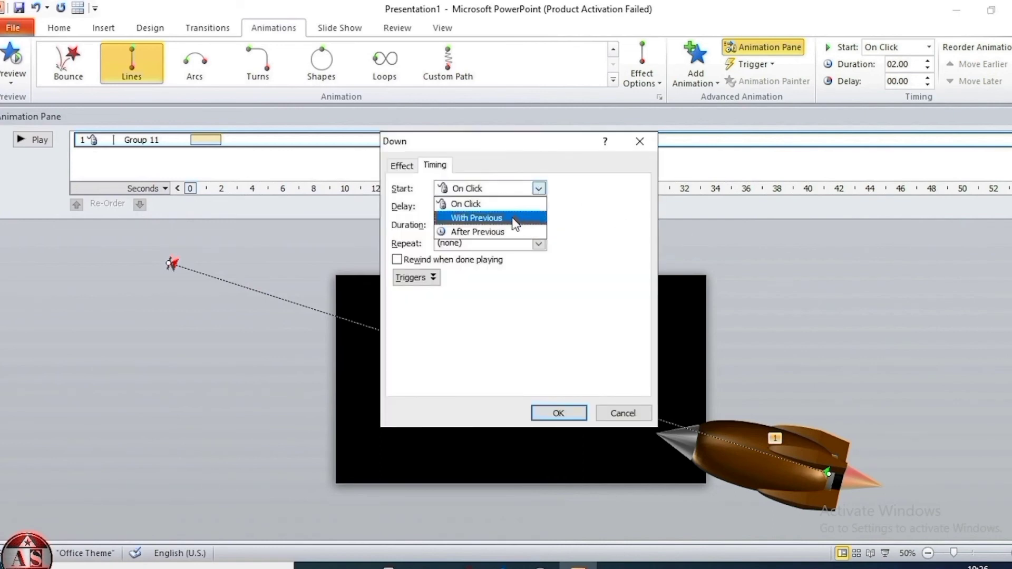
pyautogui.click(514, 210)
pyautogui.click(539, 225)
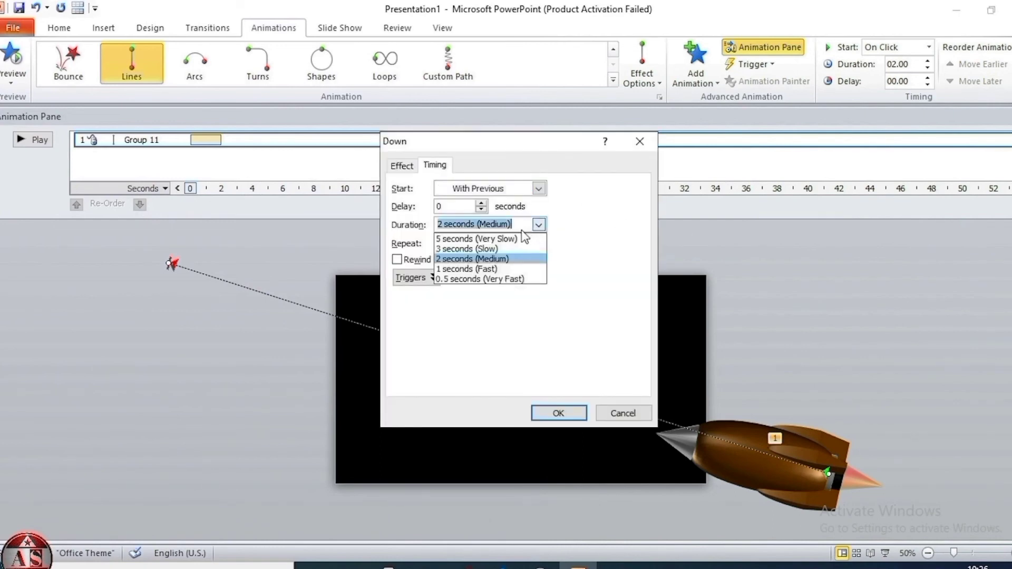
pyautogui.click(497, 237)
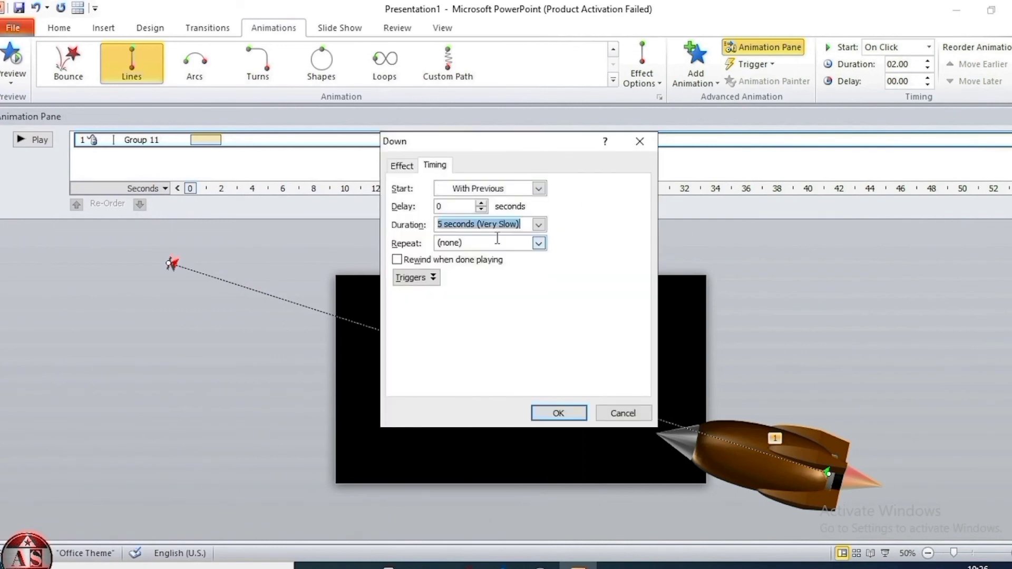
pyautogui.click(539, 243)
pyautogui.click(493, 331)
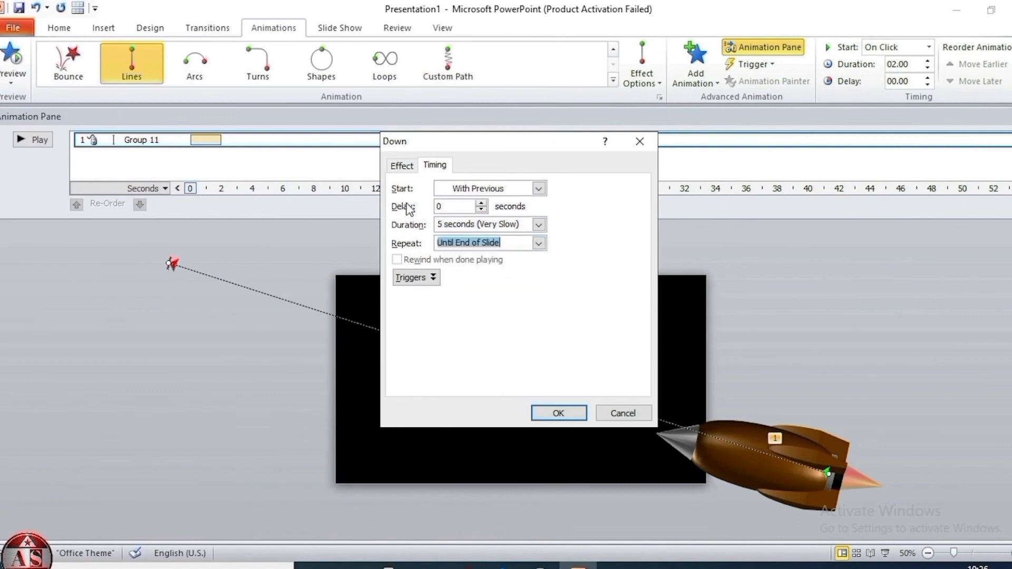
pyautogui.click(405, 167)
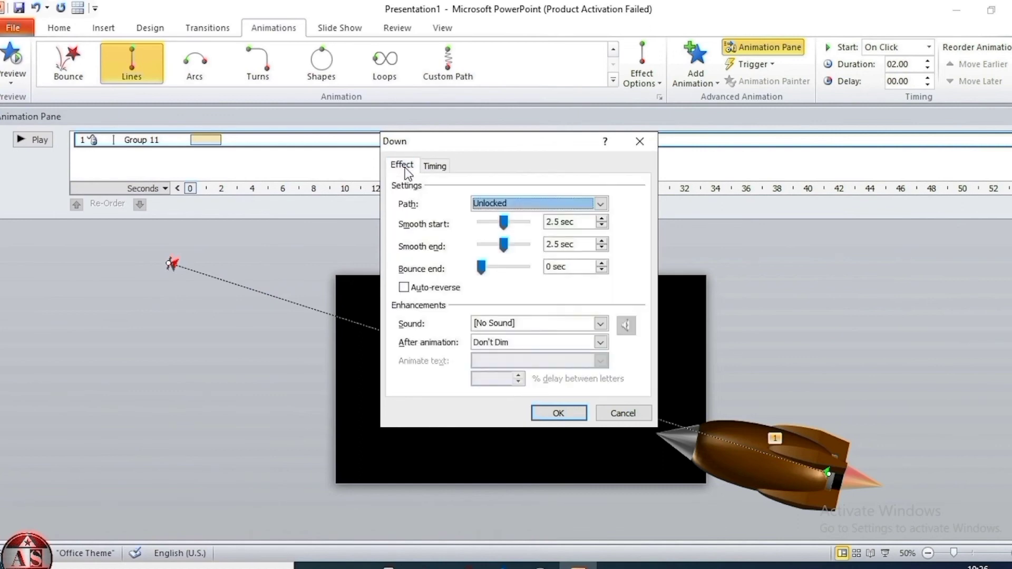
pyautogui.moveTo(503, 224); pyautogui.dragTo(474, 228)
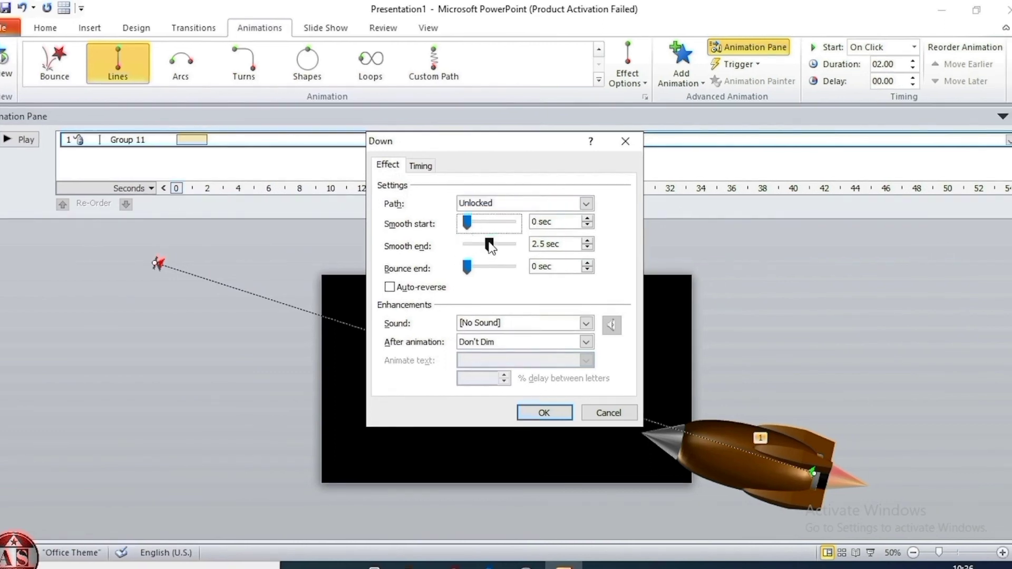
# Step: Confirm the rocket's new timing and smoothing settings with OK
pyautogui.click(543, 412)
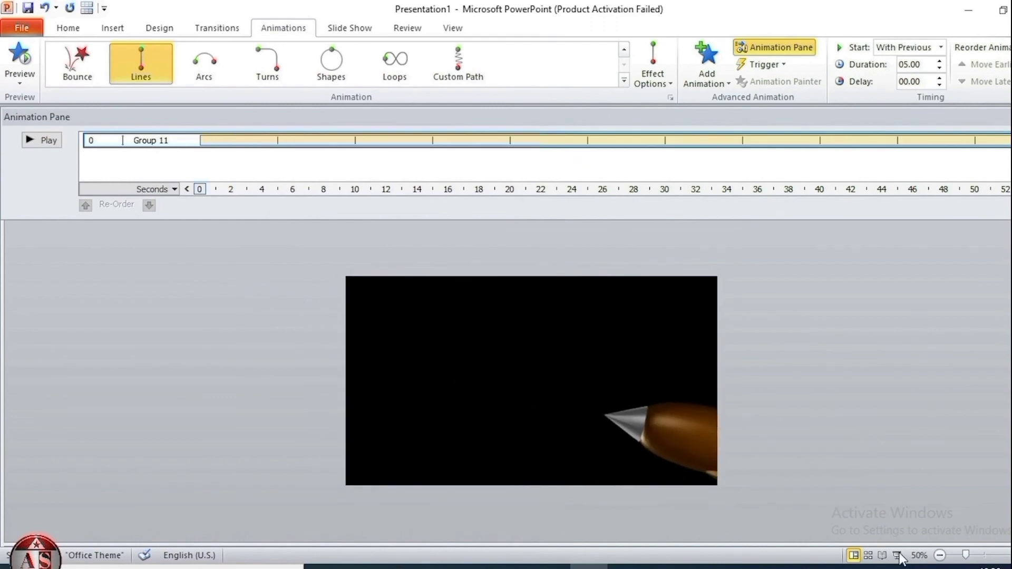